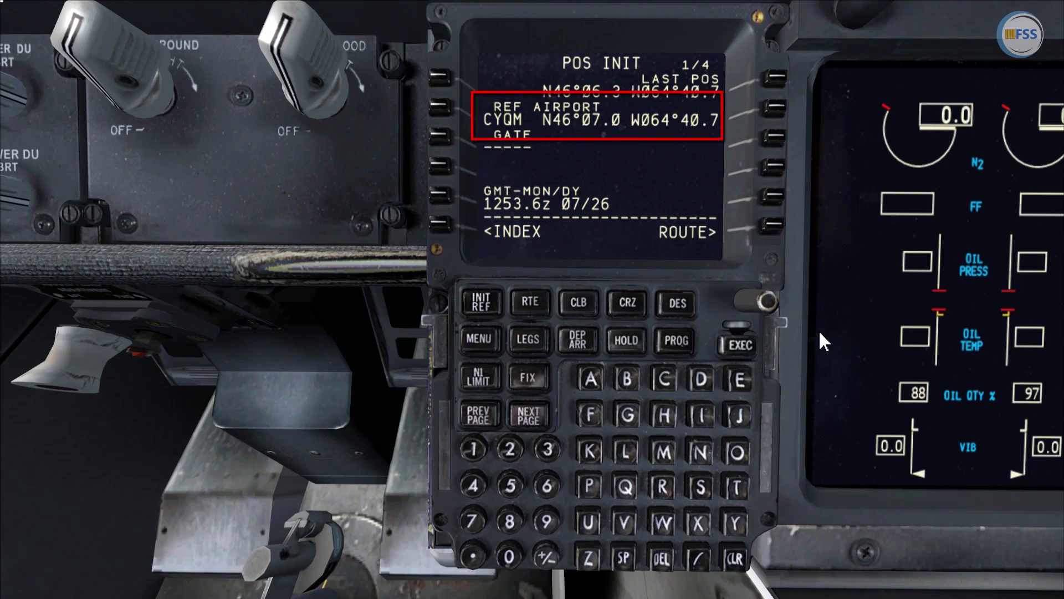
Step: Copy the CYQM reference airport from POS INIT and enter it as the route origin
{"action": "left_click", "coordinate": [776, 226]}
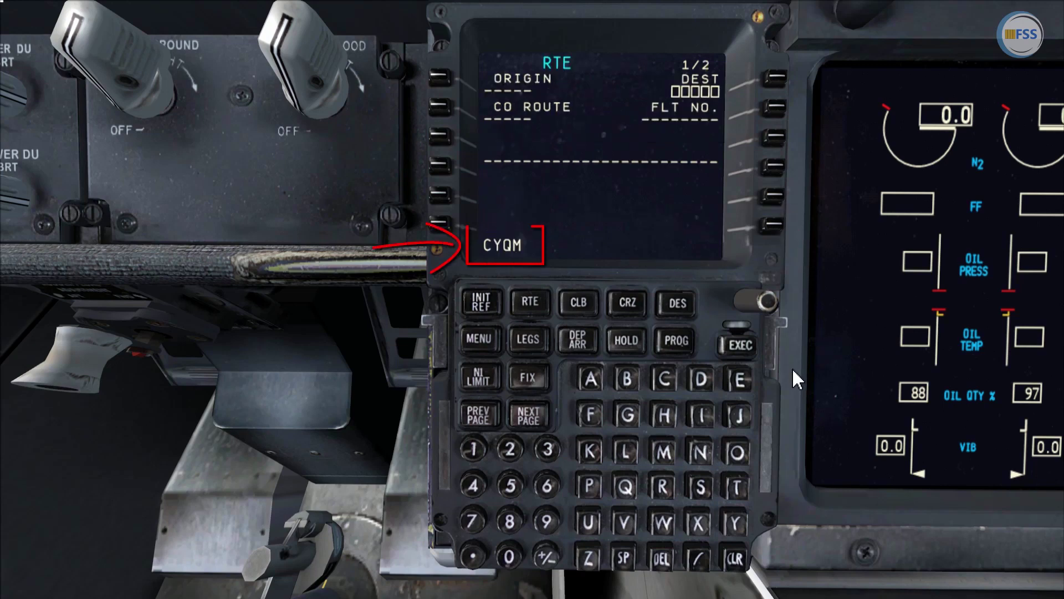
{"action": "left_click", "coordinate": [446, 81]}
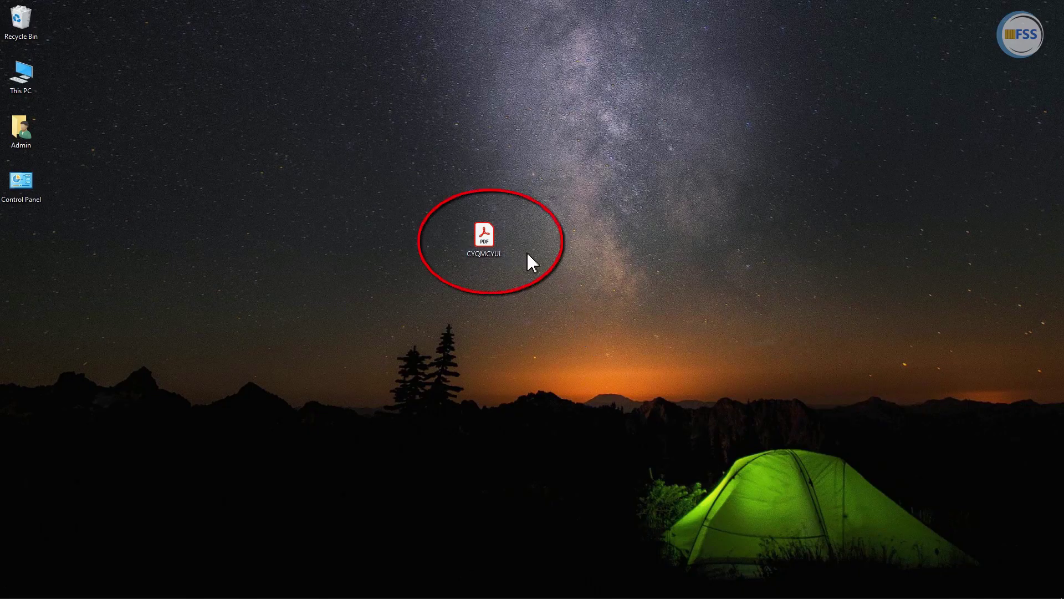
Step: Open CYQMCYUL.pdf and highlight the CYQM-CYUL route and the FSS777 call sign
{"action": "double_click", "coordinate": [503, 233]}
{"action": "left_click_drag", "start_coordinate": [841, 173], "coordinate": [902, 167]}
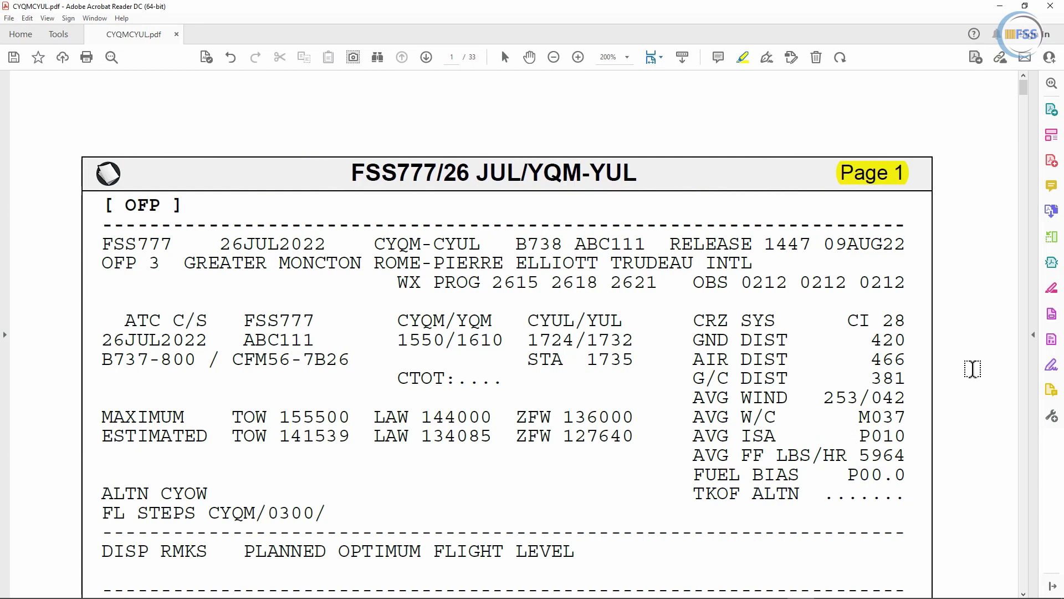
{"action": "scroll", "coordinate": [368, 189], "scroll_direction": "down", "scroll_amount": 2}
{"action": "left_click_drag", "start_coordinate": [369, 188], "coordinate": [487, 187]}
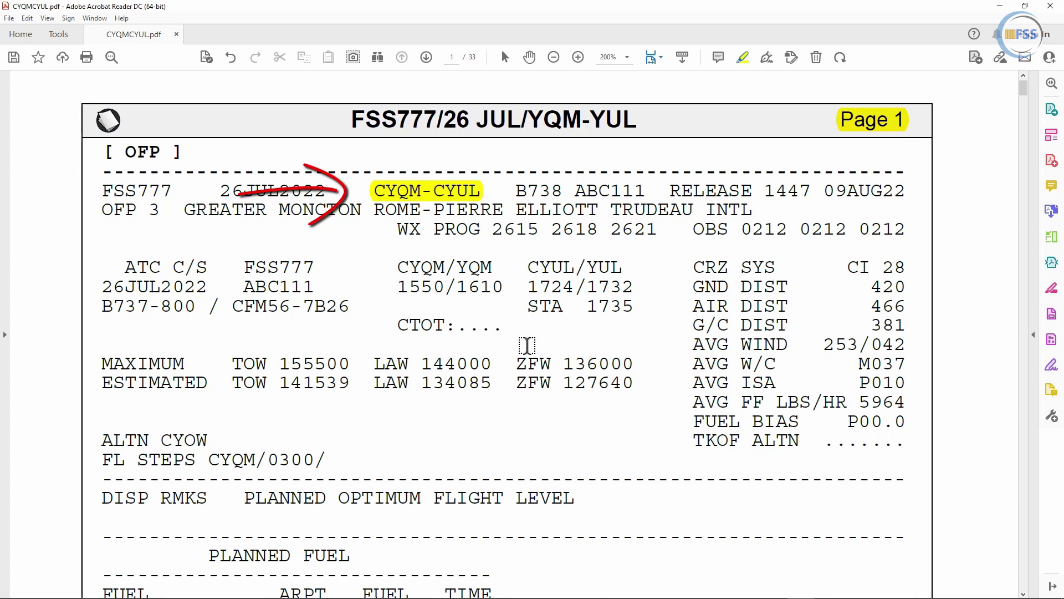
{"action": "left_click_drag", "start_coordinate": [244, 267], "coordinate": [324, 266]}
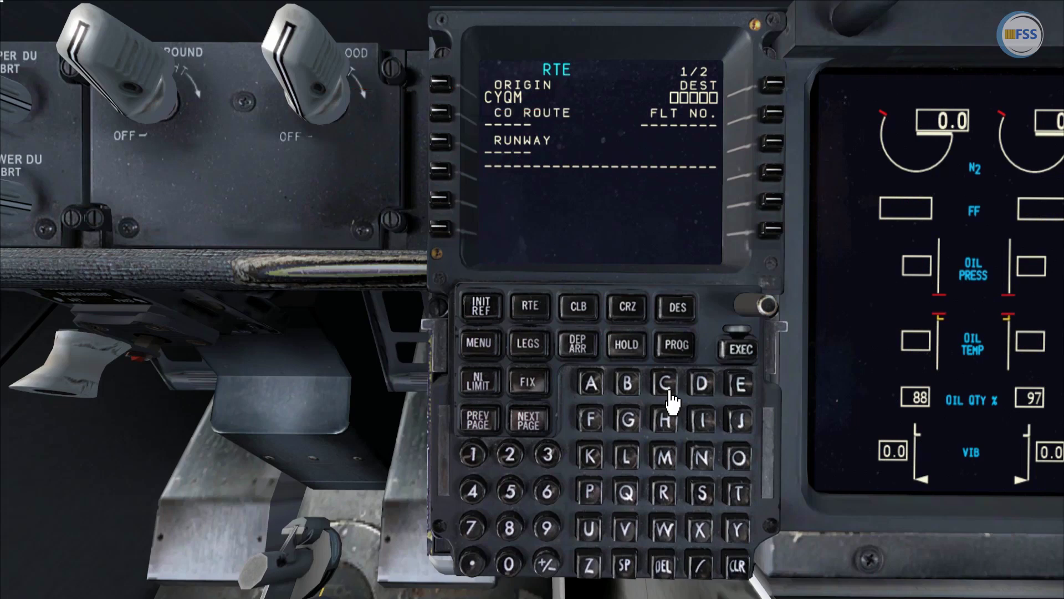
Step: Enter CYUL as the route destination
{"action": "left_click", "coordinate": [669, 388]}
{"action": "left_click", "coordinate": [742, 541]}
{"action": "left_click", "coordinate": [628, 458]}
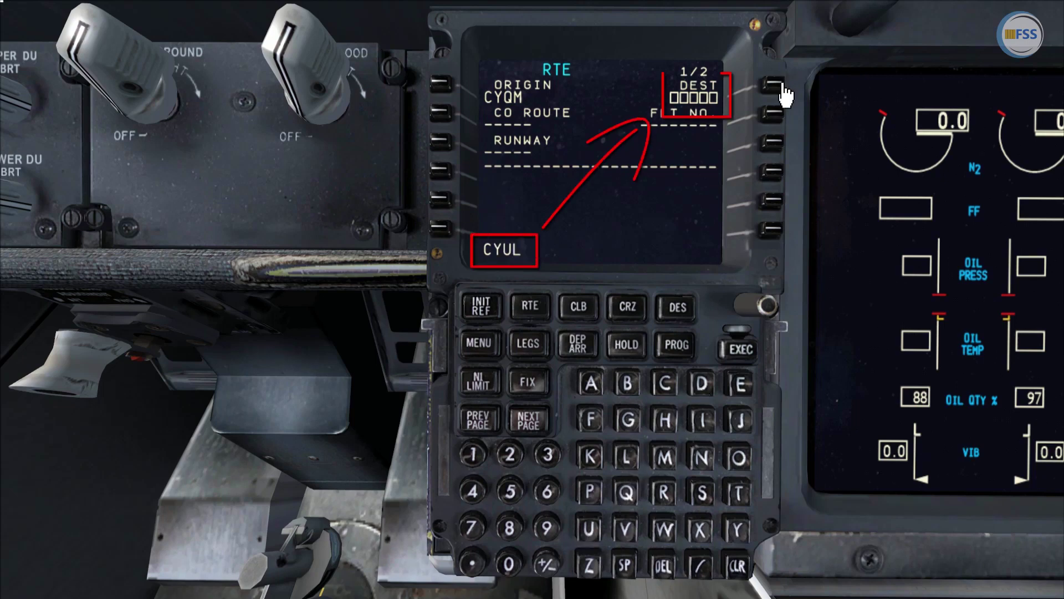
{"action": "left_click", "coordinate": [781, 83]}
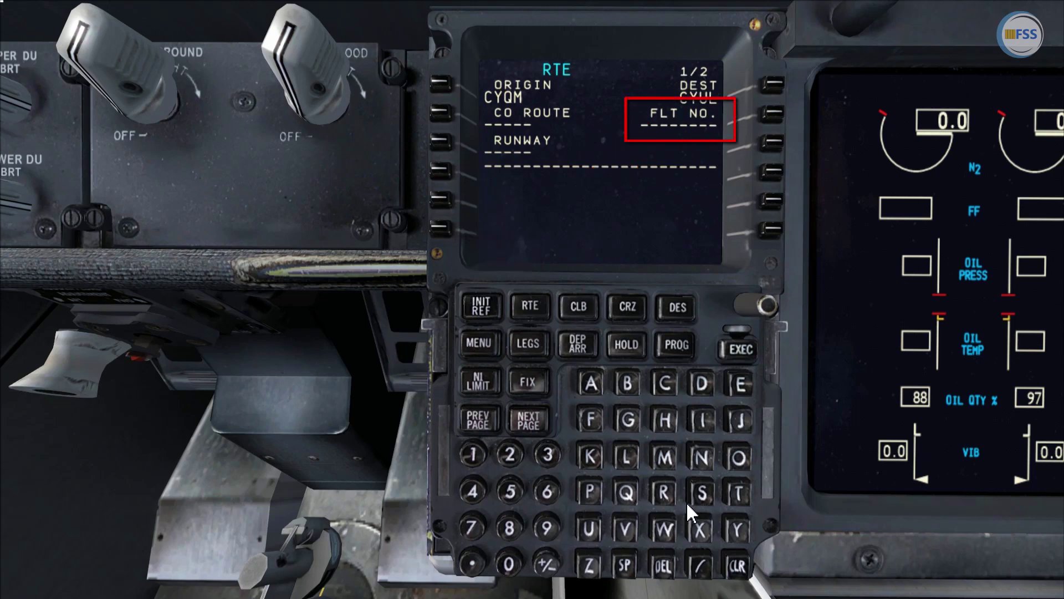
Step: Enter FSS777 as the flight number
{"action": "left_click", "coordinate": [595, 426]}
{"action": "left_click", "coordinate": [701, 496]}
{"action": "left_click", "coordinate": [702, 497]}
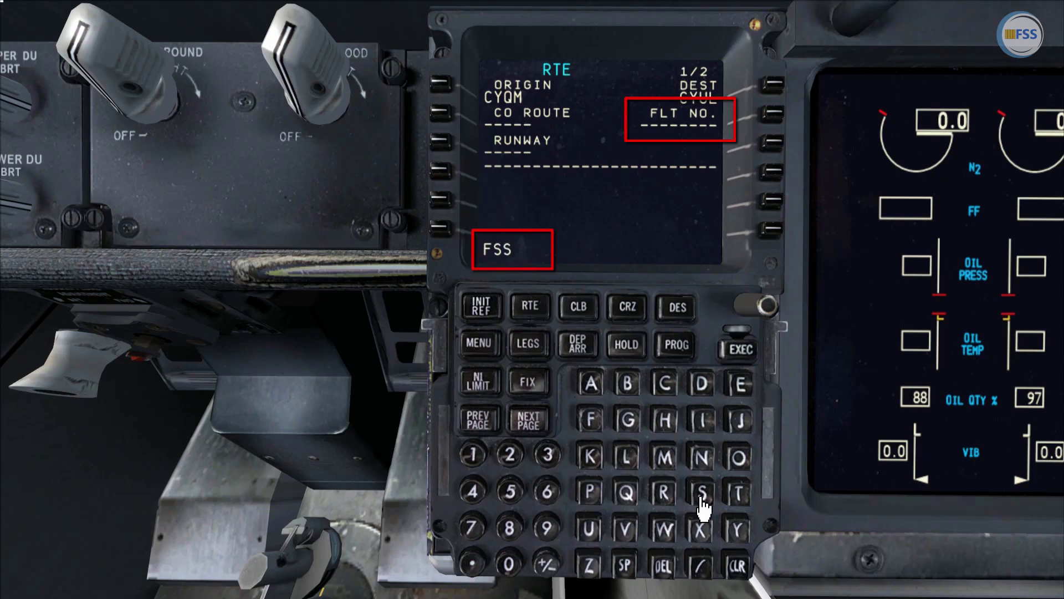
{"action": "left_click", "coordinate": [476, 534]}
{"action": "left_click", "coordinate": [476, 533]}
{"action": "left_click", "coordinate": [476, 534]}
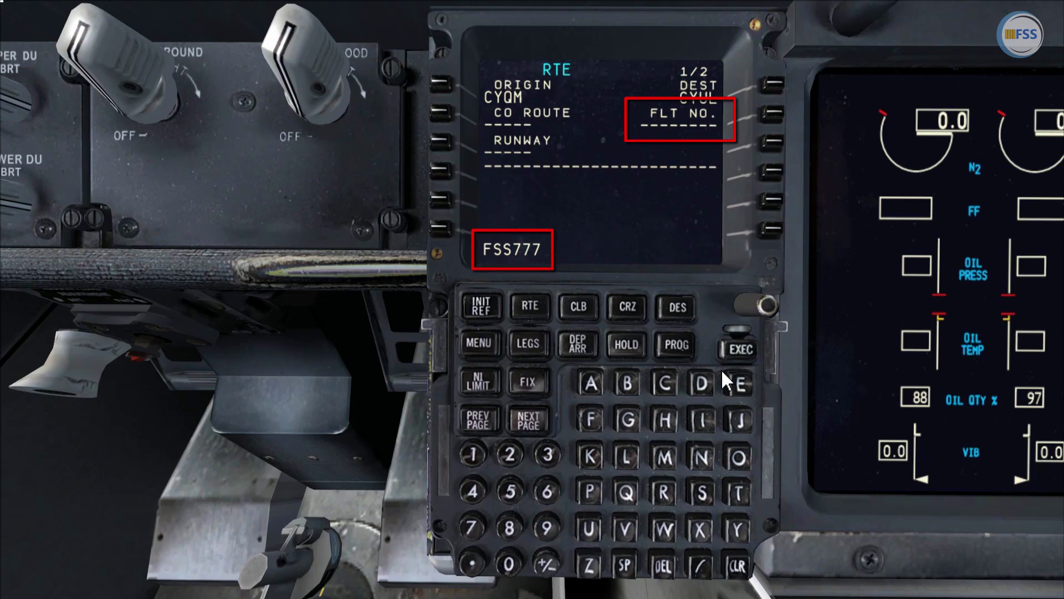
{"action": "left_click", "coordinate": [780, 113]}
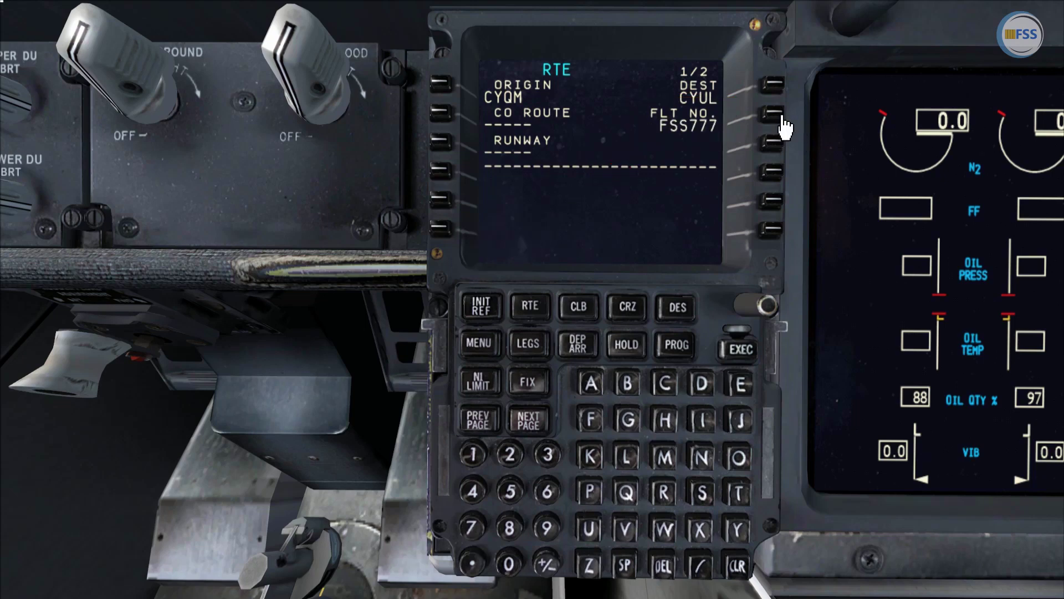
Step: Set the departure runway to 24
{"action": "left_click", "coordinate": [509, 455]}
{"action": "left_click", "coordinate": [472, 491]}
{"action": "left_click", "coordinate": [444, 144]}
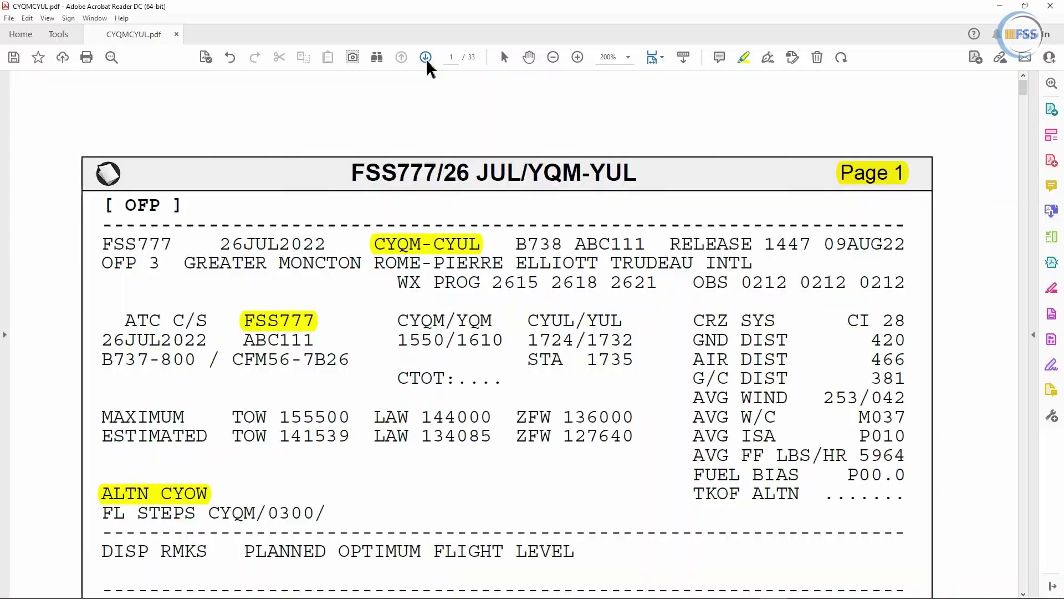
Step: On page 2, highlight the Page 2 label, ROUTING heading and the CYQM/24 … CYUL/24R route string
{"action": "left_click", "coordinate": [426, 58]}
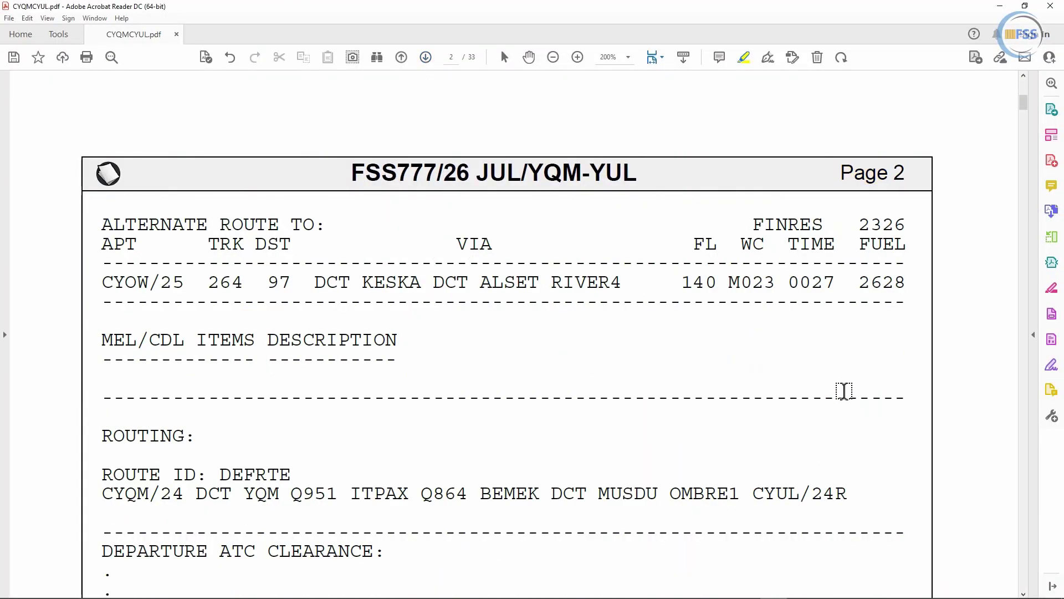
{"action": "scroll", "coordinate": [971, 436], "scroll_direction": "down", "scroll_amount": 1}
{"action": "scroll", "coordinate": [971, 436], "scroll_direction": "down", "scroll_amount": 1}
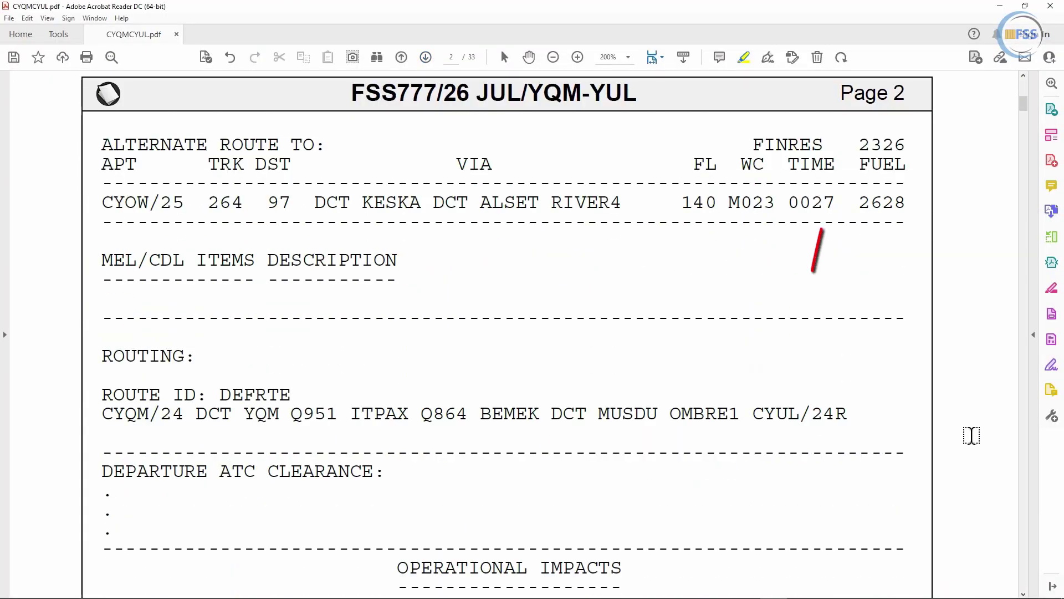
{"action": "left_click_drag", "start_coordinate": [838, 93], "coordinate": [912, 92]}
{"action": "left_click_drag", "start_coordinate": [100, 356], "coordinate": [186, 355]}
{"action": "left_click_drag", "start_coordinate": [102, 413], "coordinate": [840, 413]}
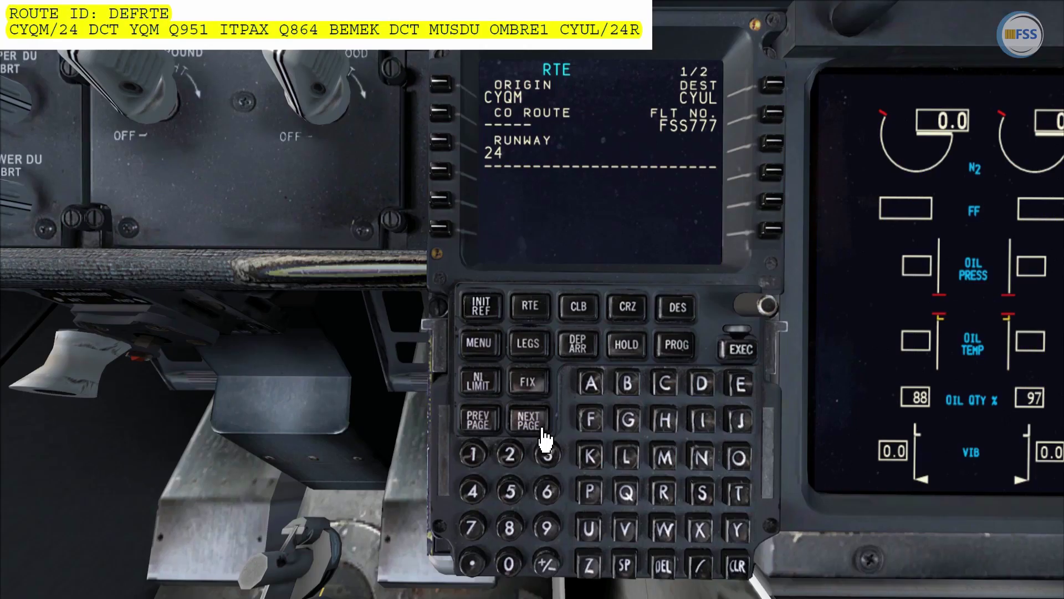
Step: Go to FMC route page 2/2
{"action": "left_click", "coordinate": [528, 420]}
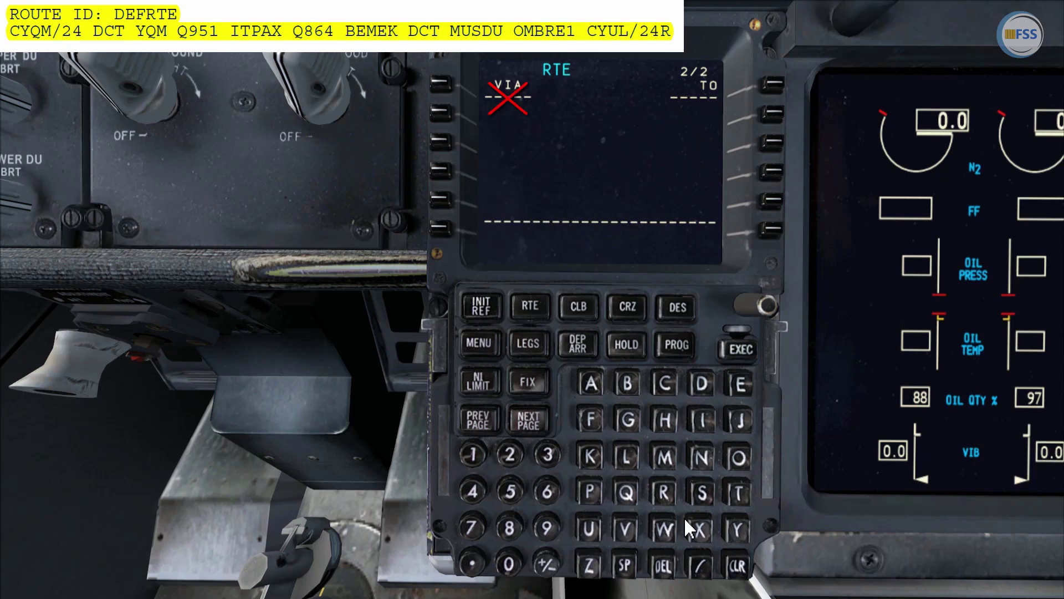
Step: Add a direct leg to waypoint YQM as the first route entry
{"action": "left_click", "coordinate": [737, 529]}
{"action": "left_click", "coordinate": [626, 493]}
{"action": "left_click", "coordinate": [665, 458]}
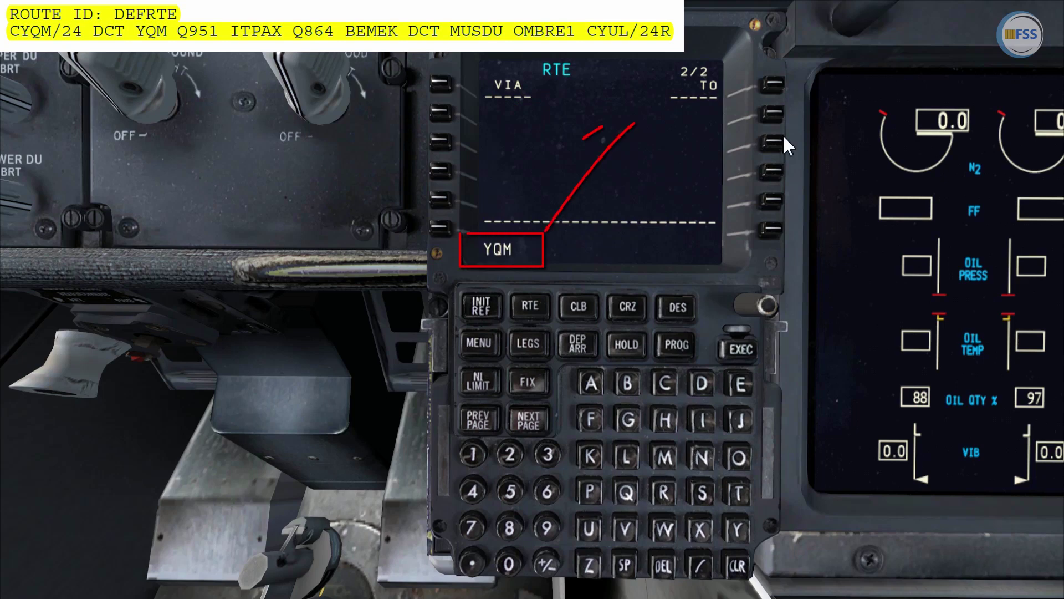
{"action": "left_click", "coordinate": [776, 88]}
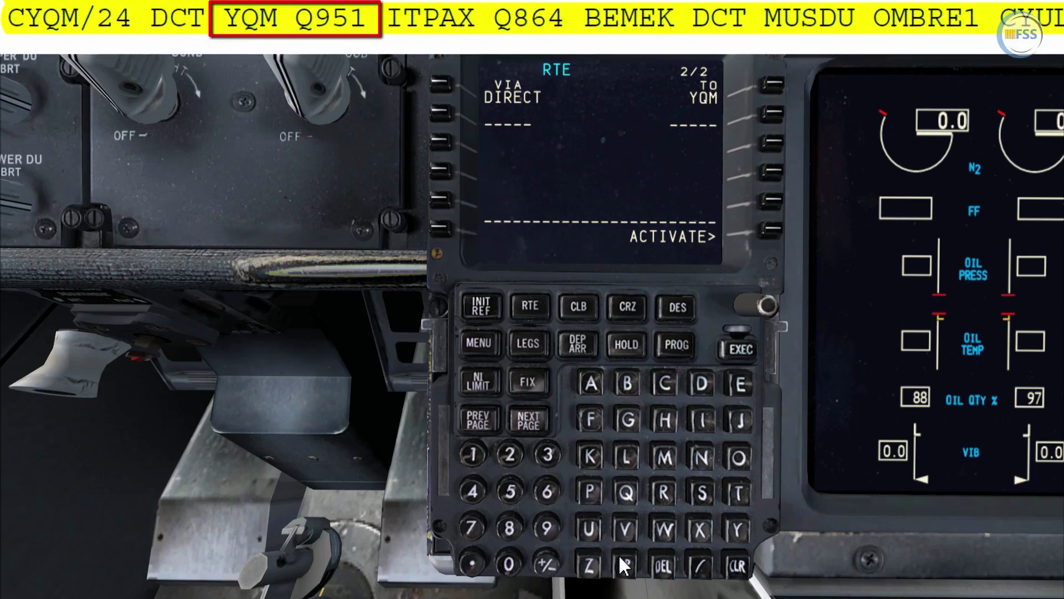
Step: Add airway Q951 as the next route leg
{"action": "type", "text": "Q9"}
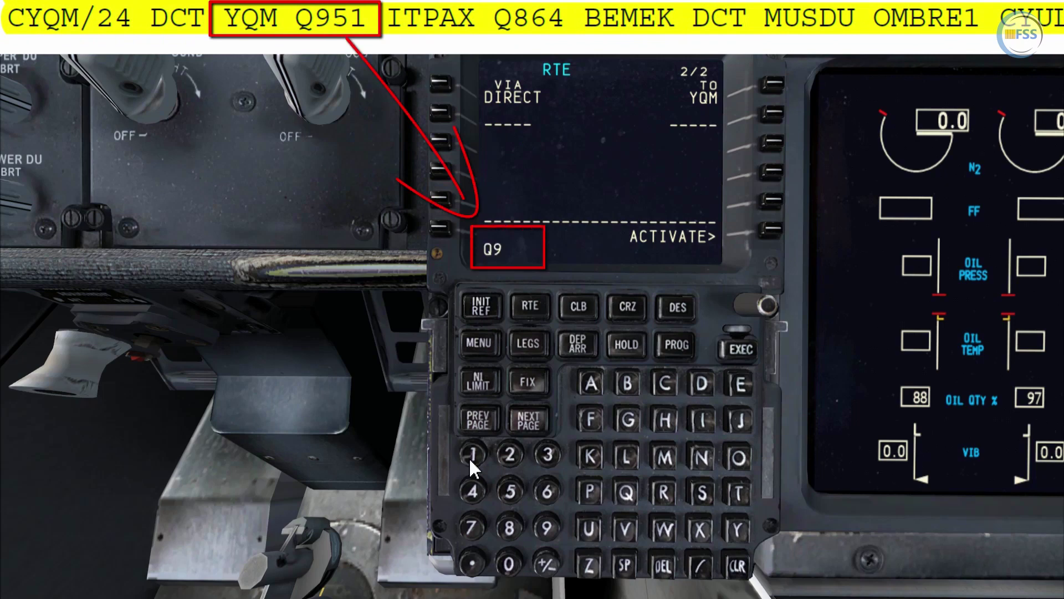
{"action": "left_click", "coordinate": [509, 490]}
{"action": "left_click", "coordinate": [475, 459]}
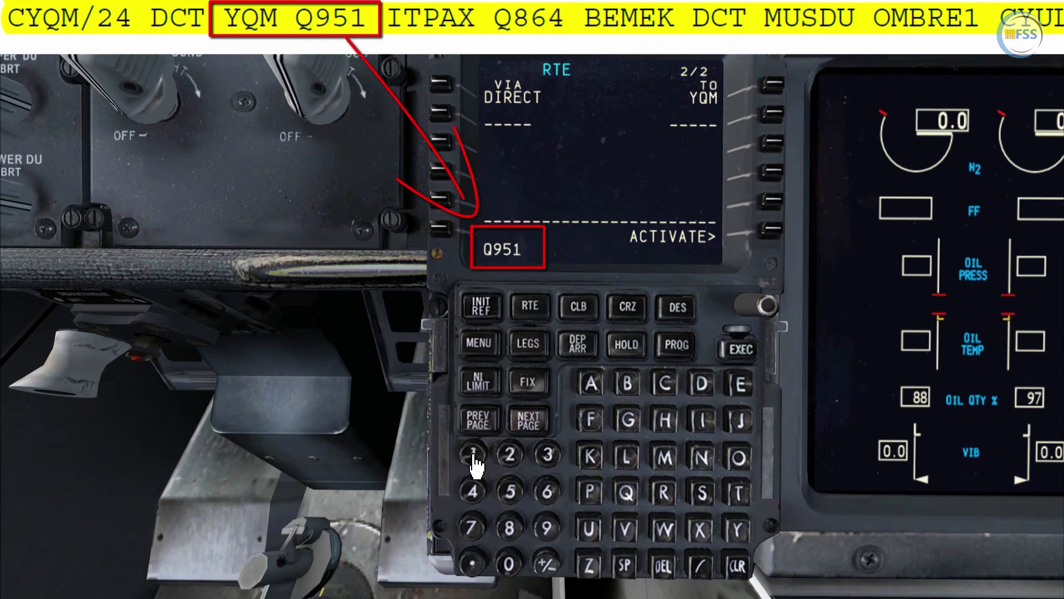
{"action": "left_click", "coordinate": [449, 116]}
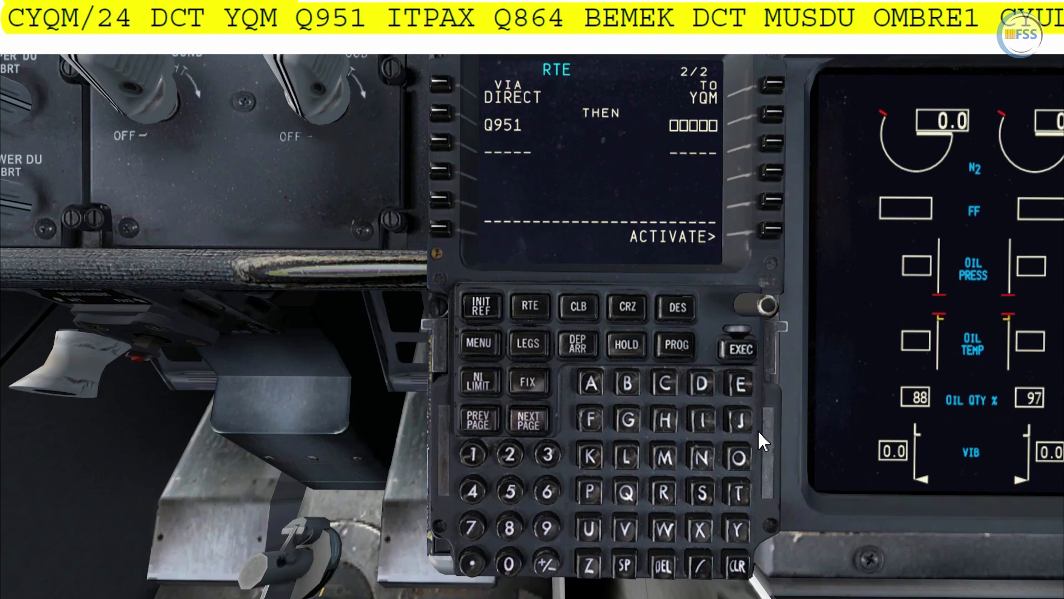
Step: Add airway Q864 as the next route leg
{"action": "left_click", "coordinate": [626, 492]}
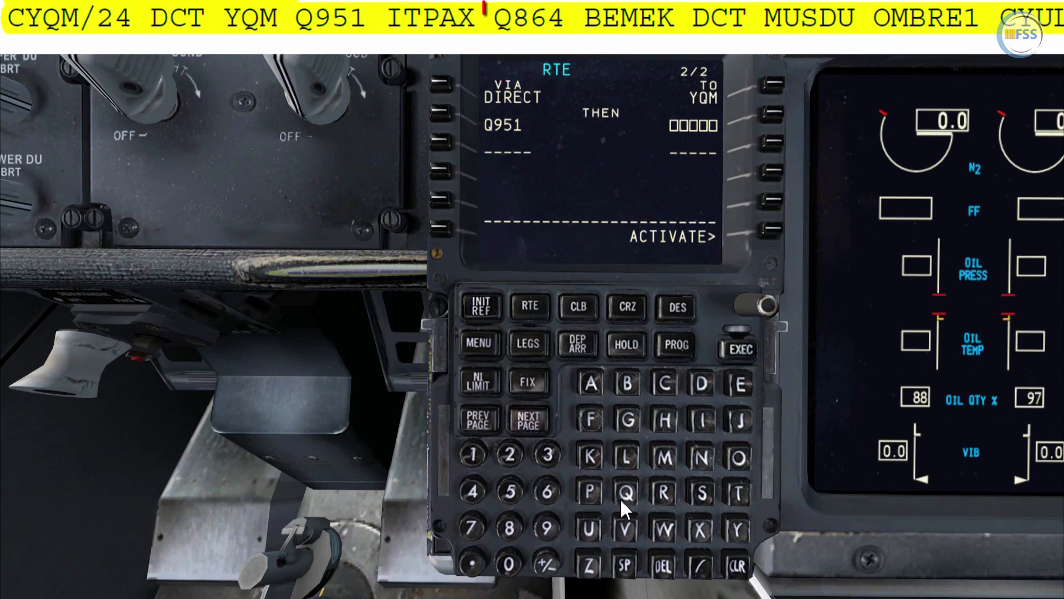
{"action": "left_click", "coordinate": [510, 528]}
{"action": "left_click", "coordinate": [546, 493]}
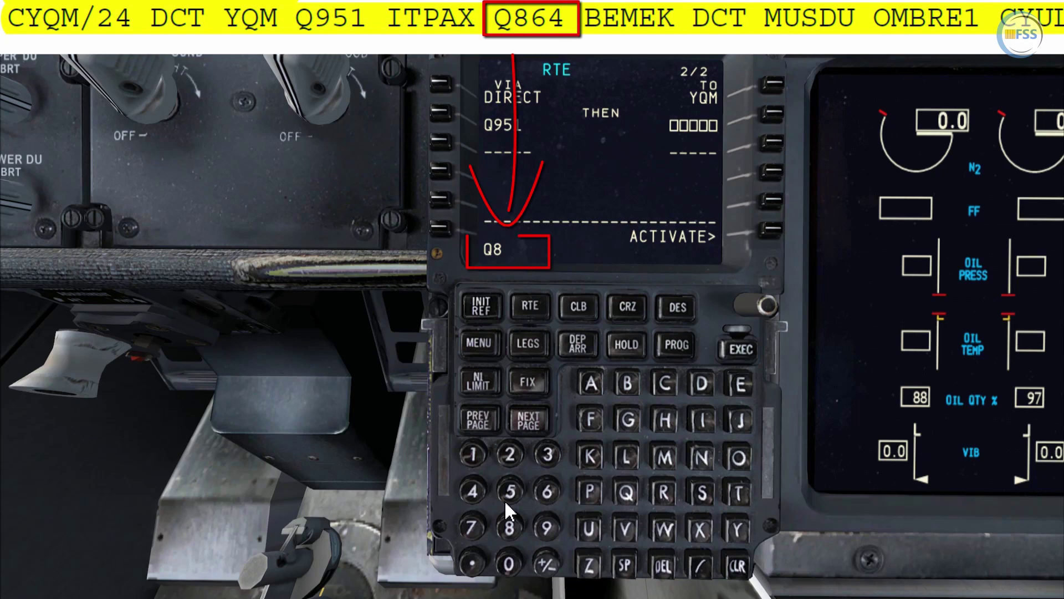
{"action": "left_click", "coordinate": [472, 493]}
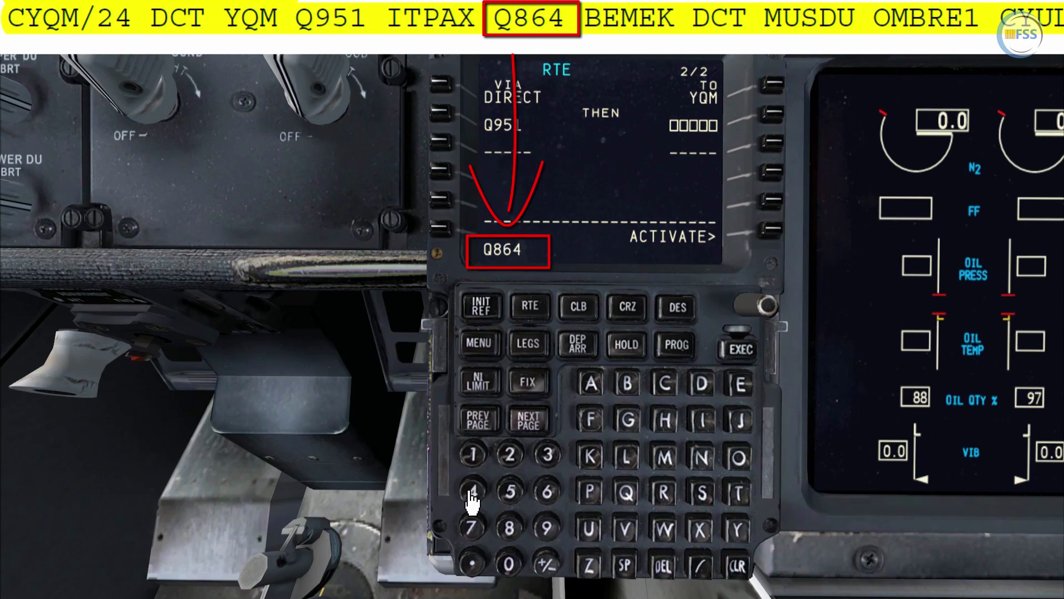
{"action": "left_click", "coordinate": [448, 146]}
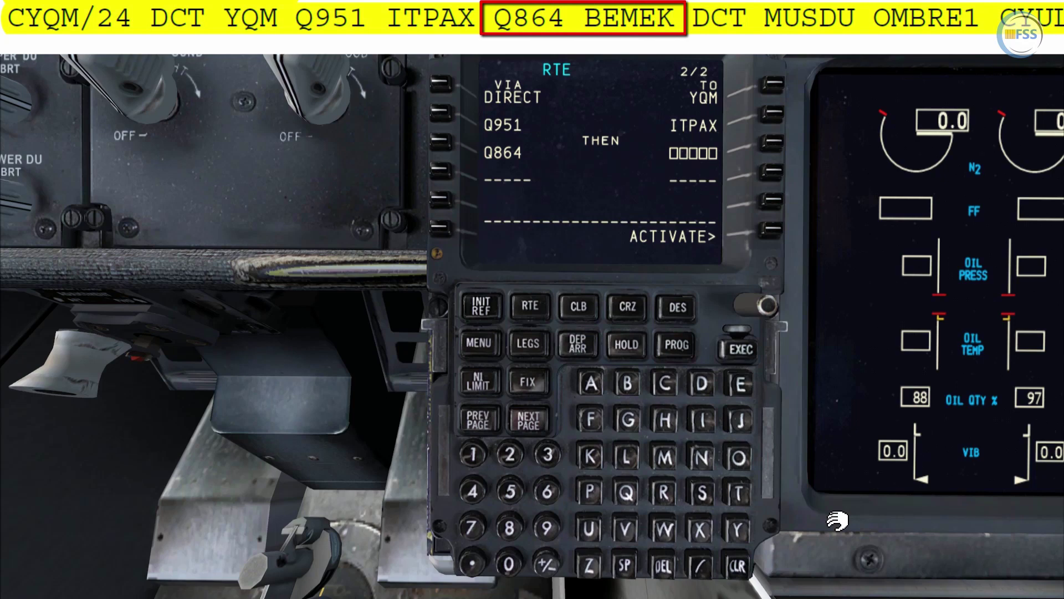
Step: End airway Q864 at BEMEK, then add a direct leg to MUSDU
{"action": "type", "text": "BEM"}
{"action": "left_click", "coordinate": [746, 395]}
{"action": "left_click", "coordinate": [592, 458]}
{"action": "left_click", "coordinate": [778, 144]}
{"action": "type", "text": "MUSD"}
{"action": "left_click", "coordinate": [589, 528]}
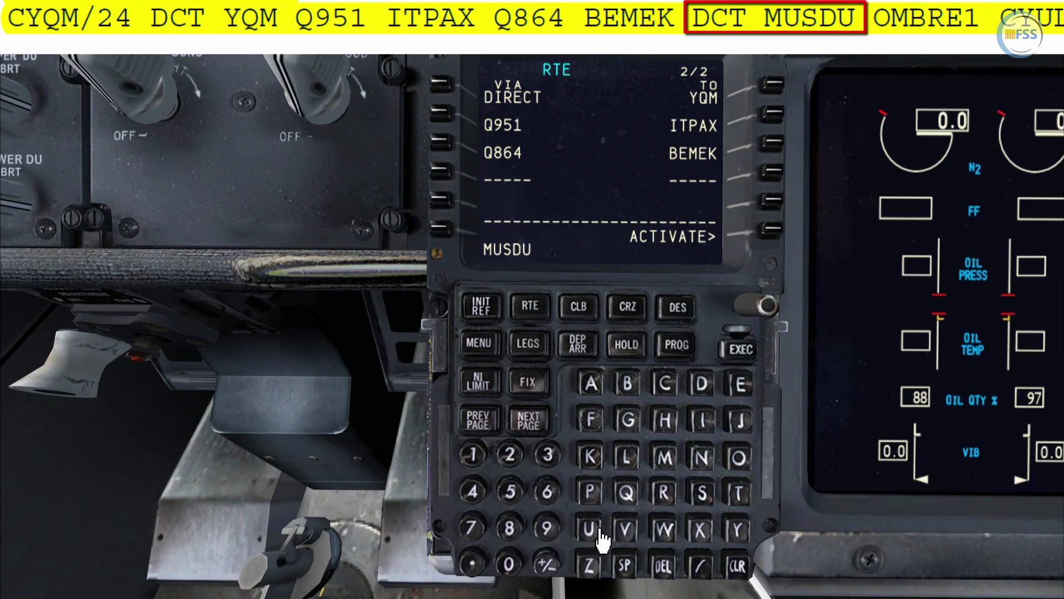
{"action": "left_click", "coordinate": [777, 175]}
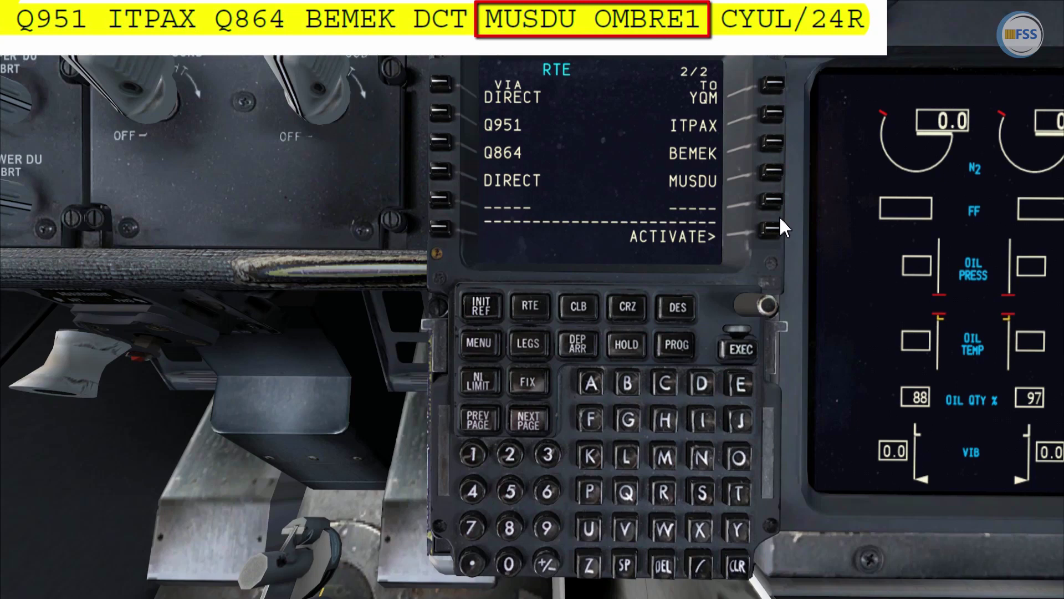
{"action": "left_click", "coordinate": [590, 356]}
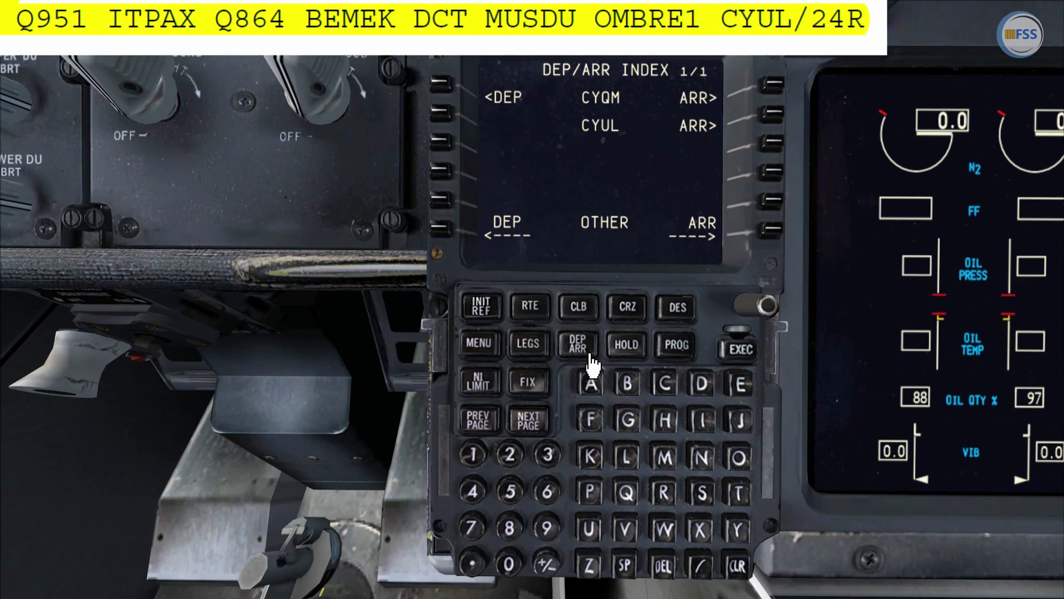
Step: Select the CYQM5 departure for CYQM with no transition
{"action": "left_click", "coordinate": [444, 89]}
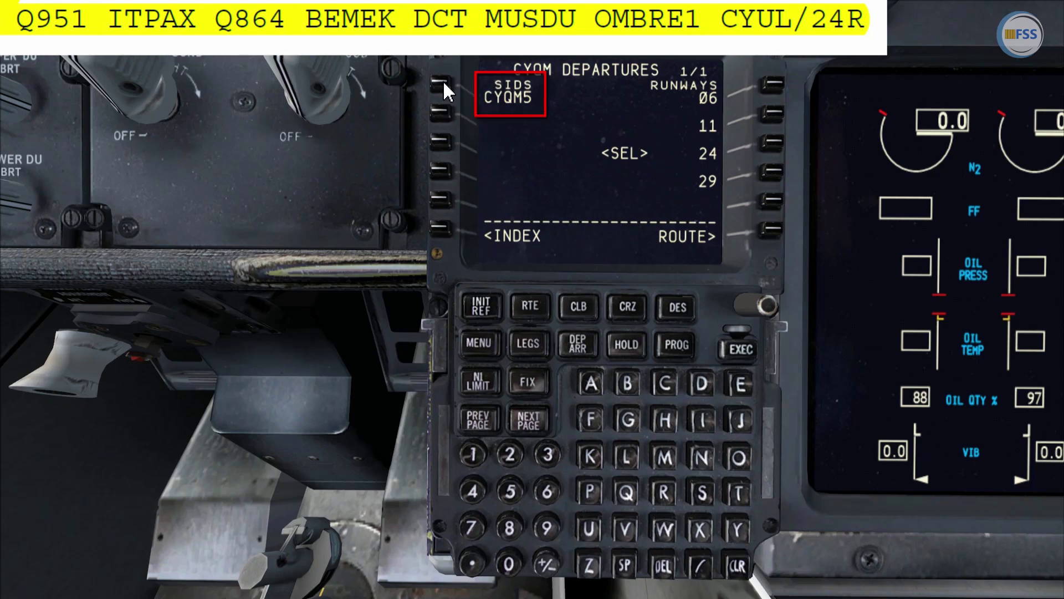
{"action": "left_click", "coordinate": [441, 85]}
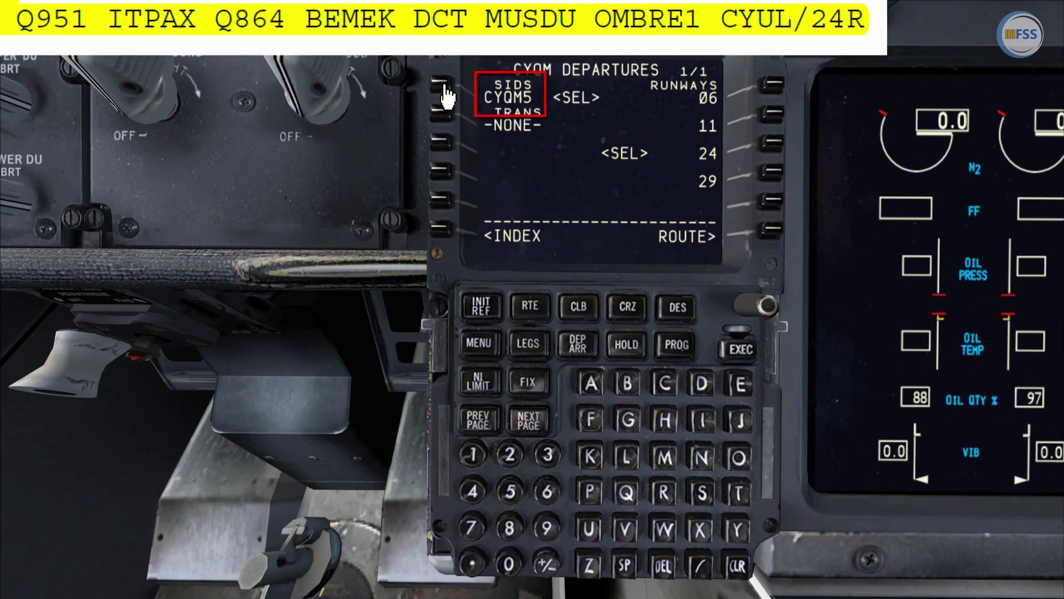
{"action": "left_click", "coordinate": [441, 228]}
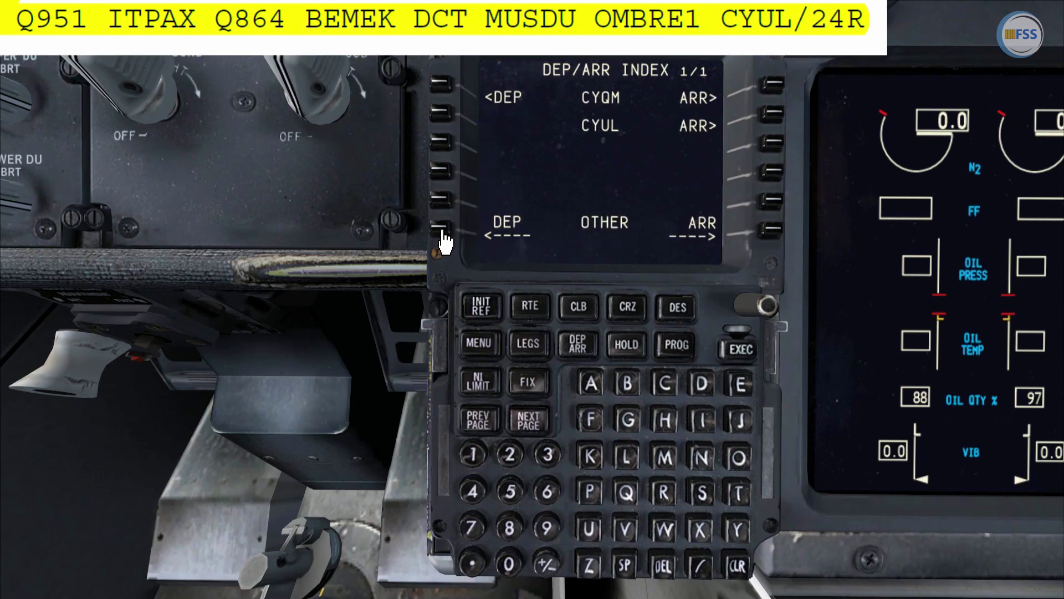
Step: Select the CYUL OMBRE1.24R arrival via the MUSDU transition with the ILS 24R approach
{"action": "left_click", "coordinate": [774, 113]}
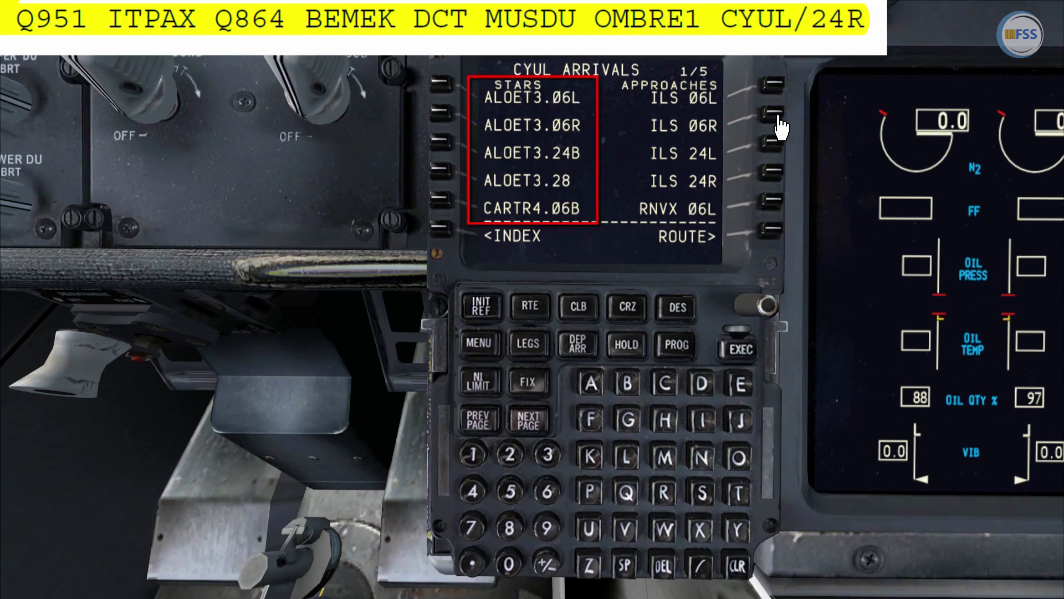
{"action": "left_click", "coordinate": [537, 430]}
{"action": "left_click", "coordinate": [537, 430]}
{"action": "left_click", "coordinate": [537, 431]}
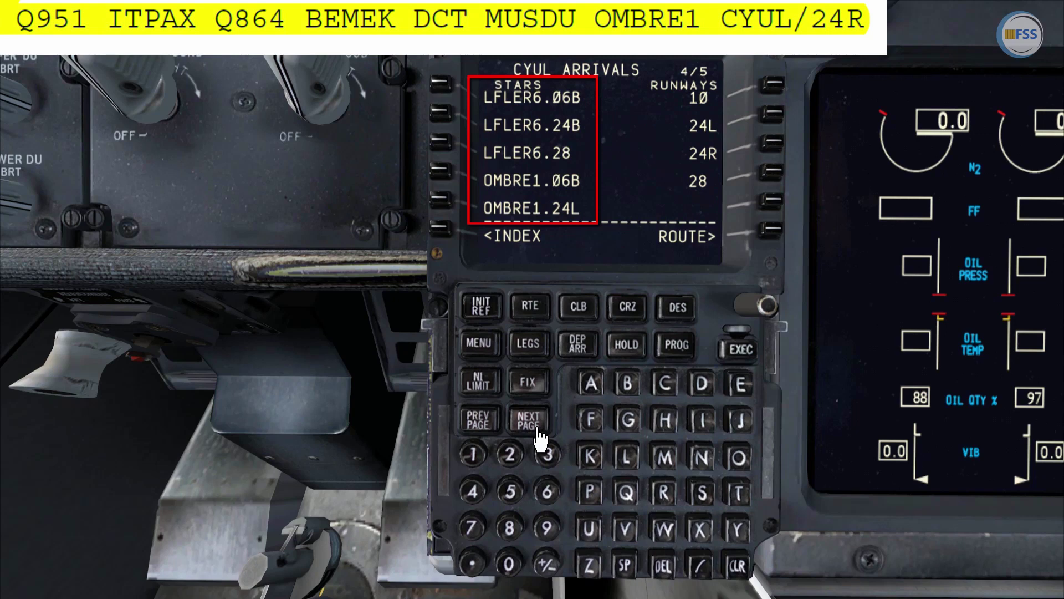
{"action": "left_click", "coordinate": [537, 431]}
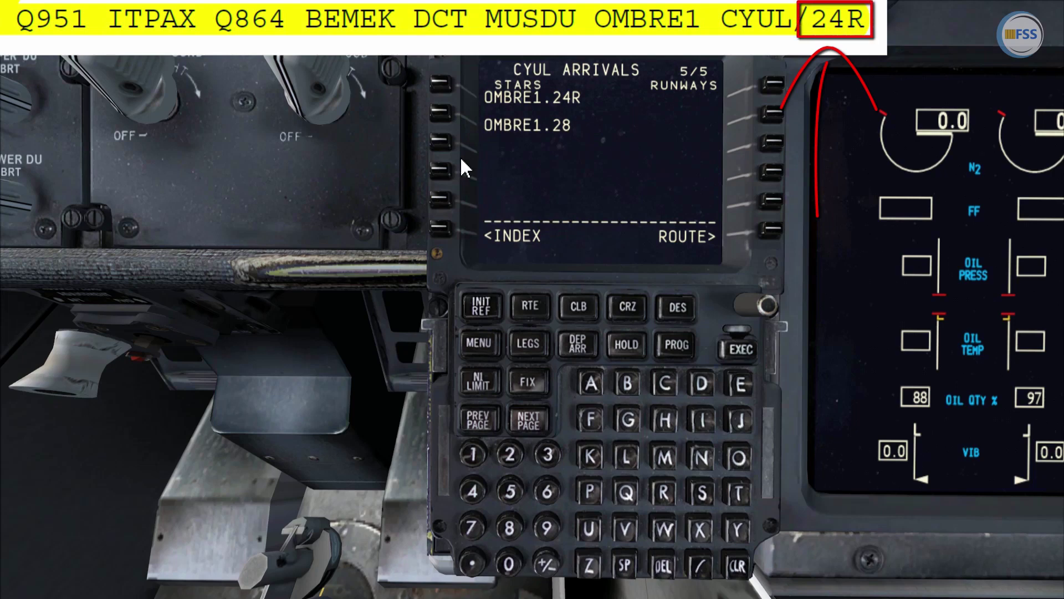
{"action": "left_click", "coordinate": [442, 85]}
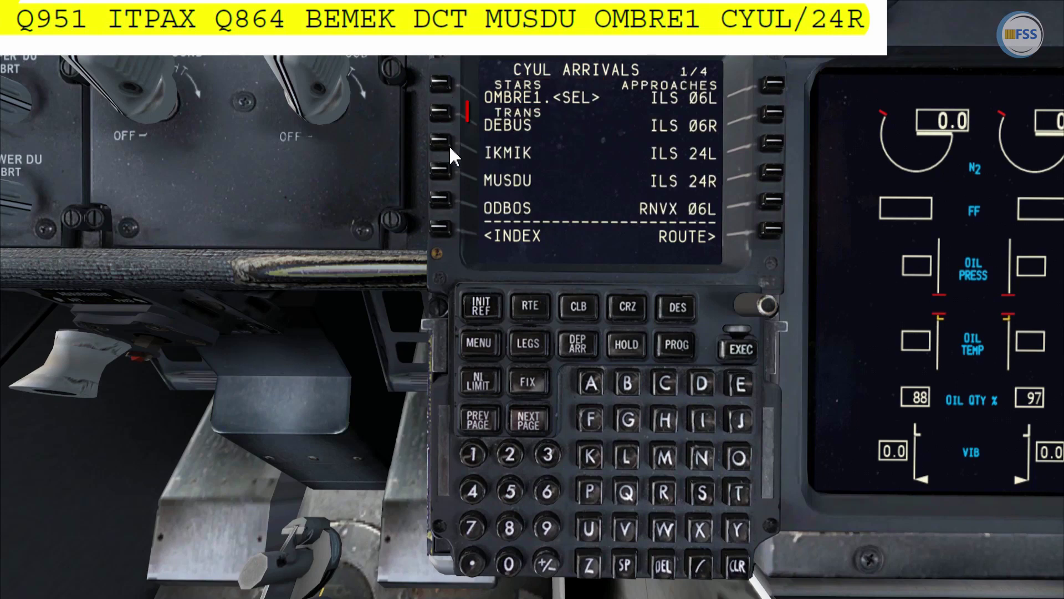
{"action": "left_click", "coordinate": [448, 176]}
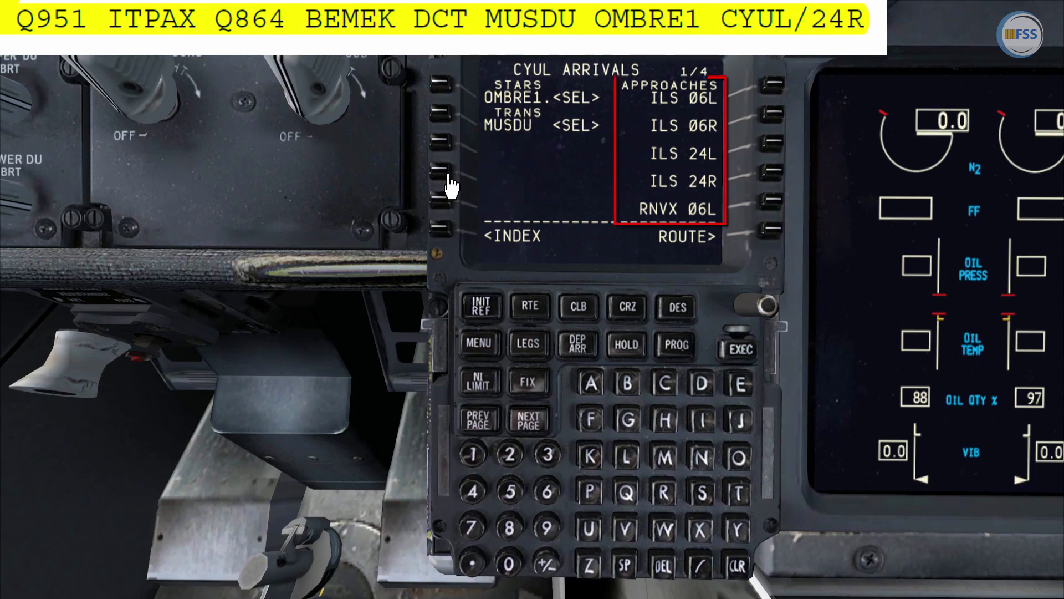
{"action": "left_click", "coordinate": [772, 172]}
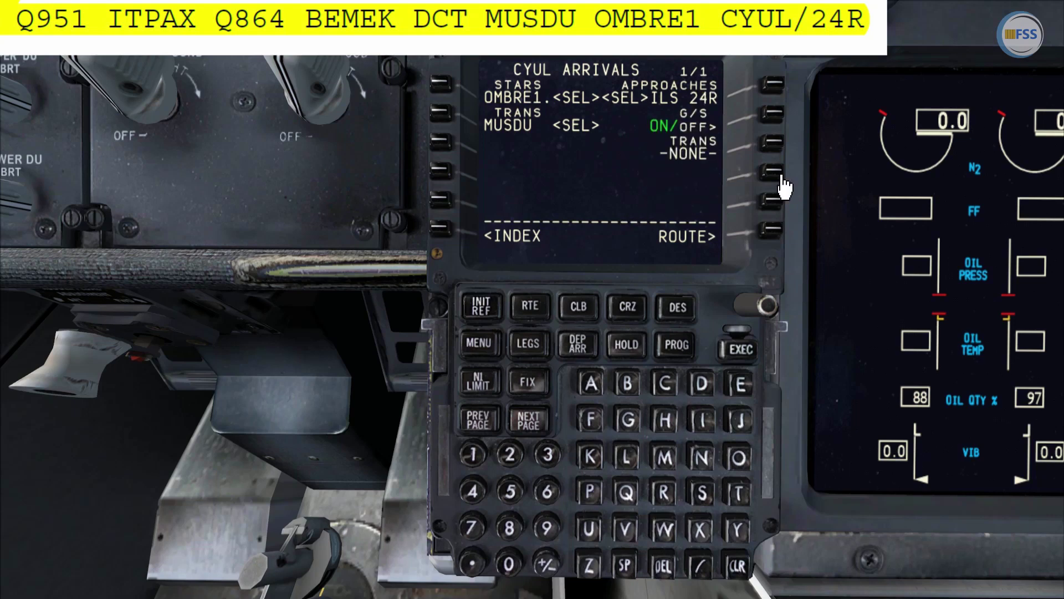
{"action": "left_click", "coordinate": [770, 229]}
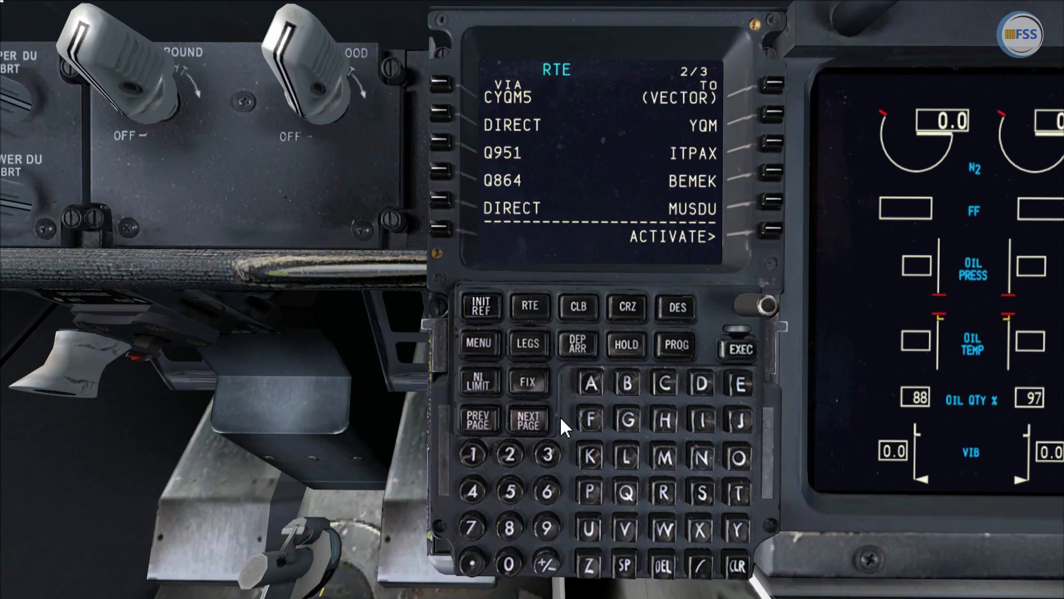
Step: View route page 3/3 showing MUSDU.OMBRE1.24R, ILS24R and missed approach legs
{"action": "left_click", "coordinate": [530, 426]}
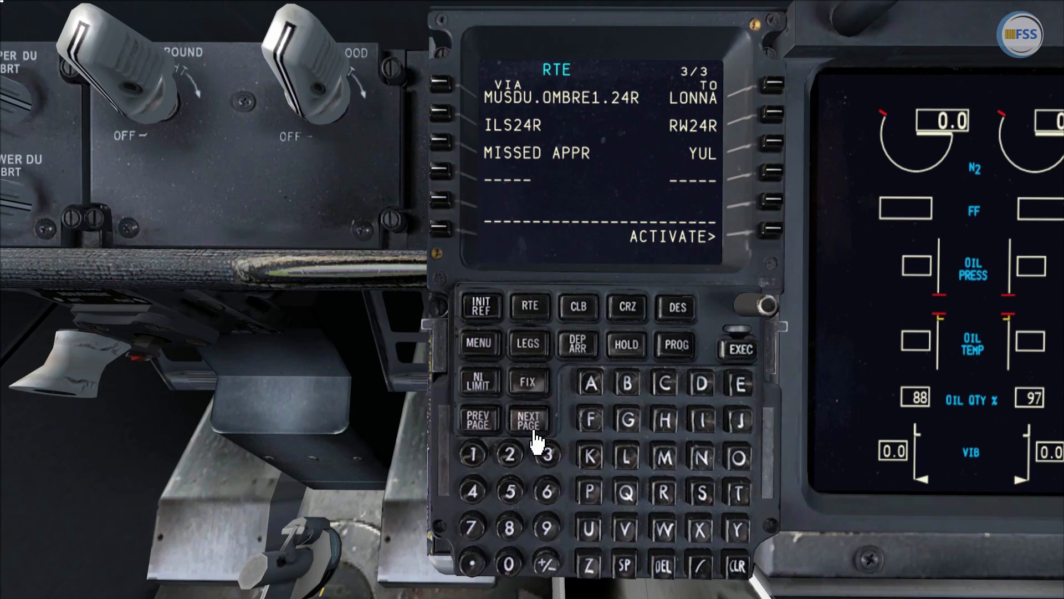
{"action": "left_click", "coordinate": [481, 424]}
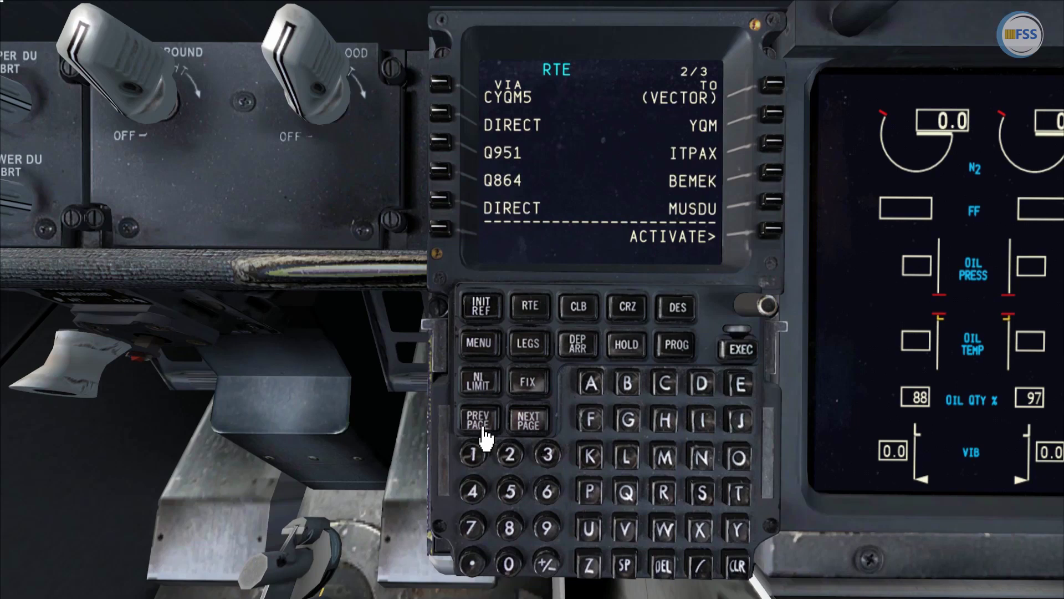
Step: Activate the CYQM–CYUL route with ACTIVATE (6R) and confirm it with EXEC
{"action": "left_click", "coordinate": [772, 229]}
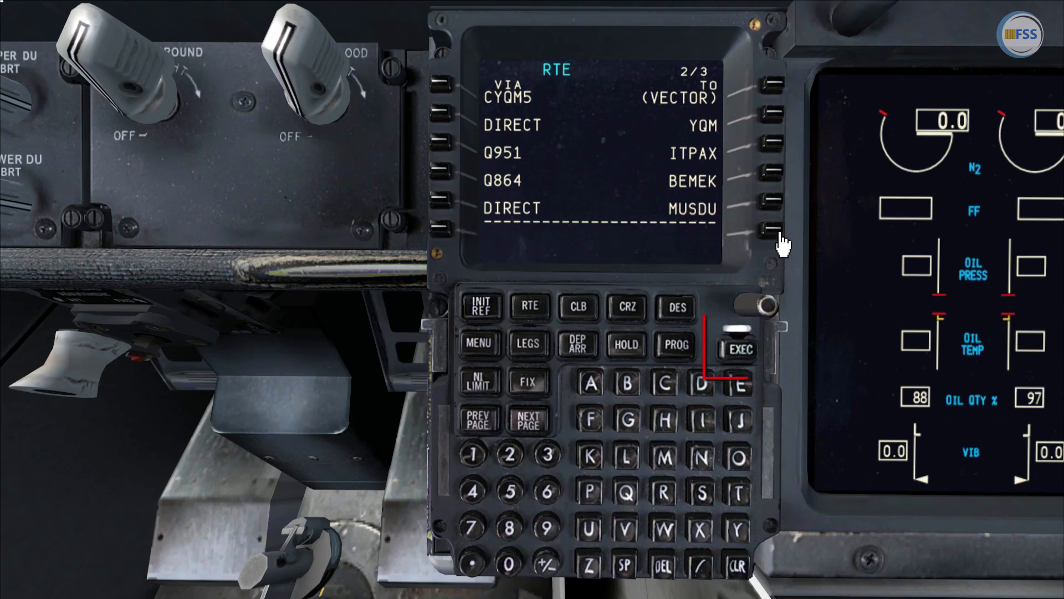
{"action": "left_click", "coordinate": [743, 349]}
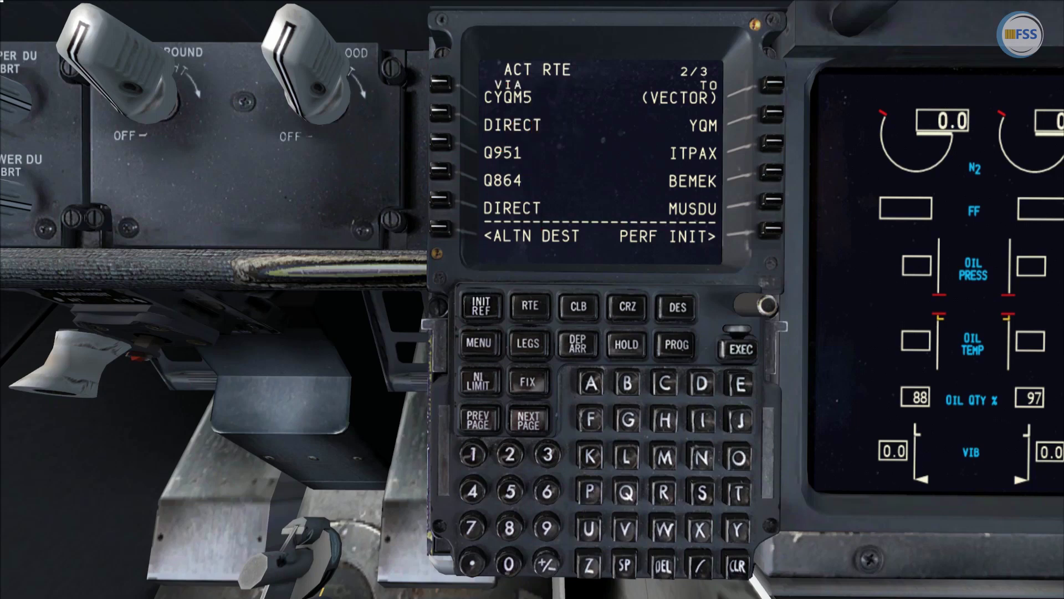
Step: Return to ACT RTE 1/3 and save the route as company route CYQMCYUL, confirming with EXEC
{"action": "left_click", "coordinate": [487, 430]}
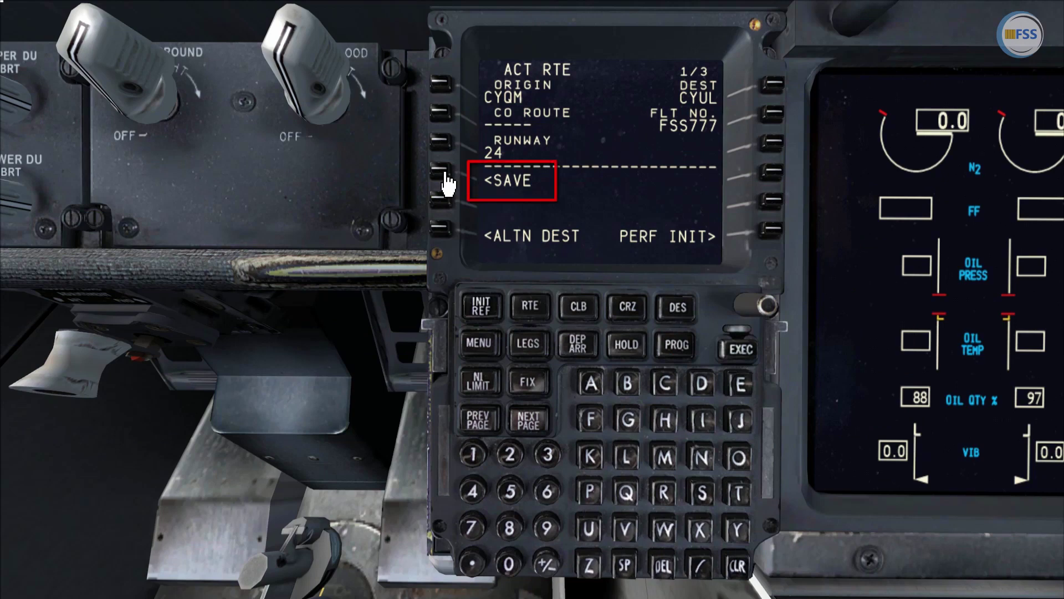
{"action": "left_click", "coordinate": [446, 173]}
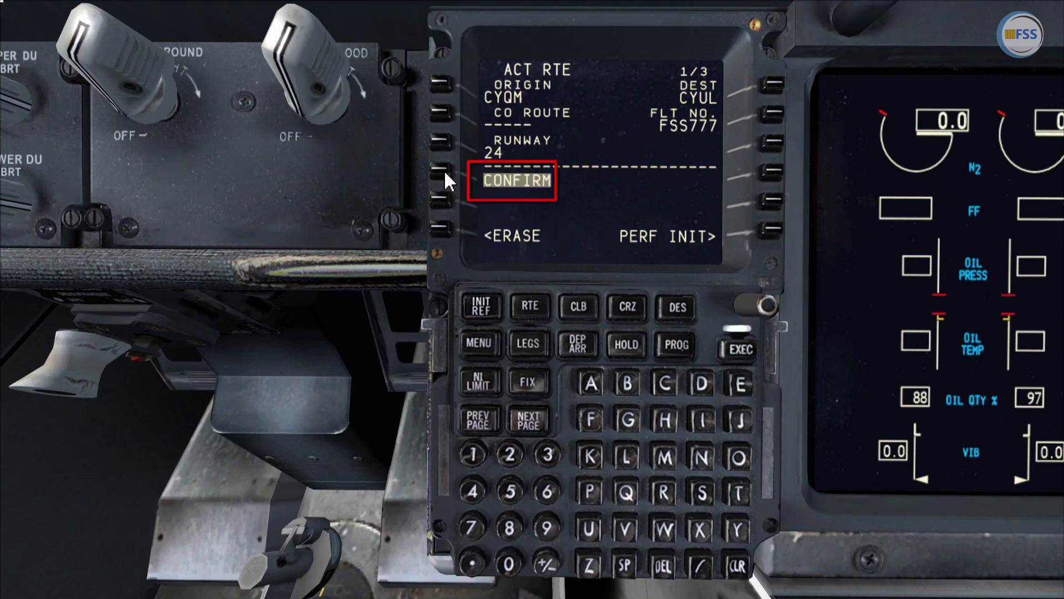
{"action": "left_click", "coordinate": [740, 349]}
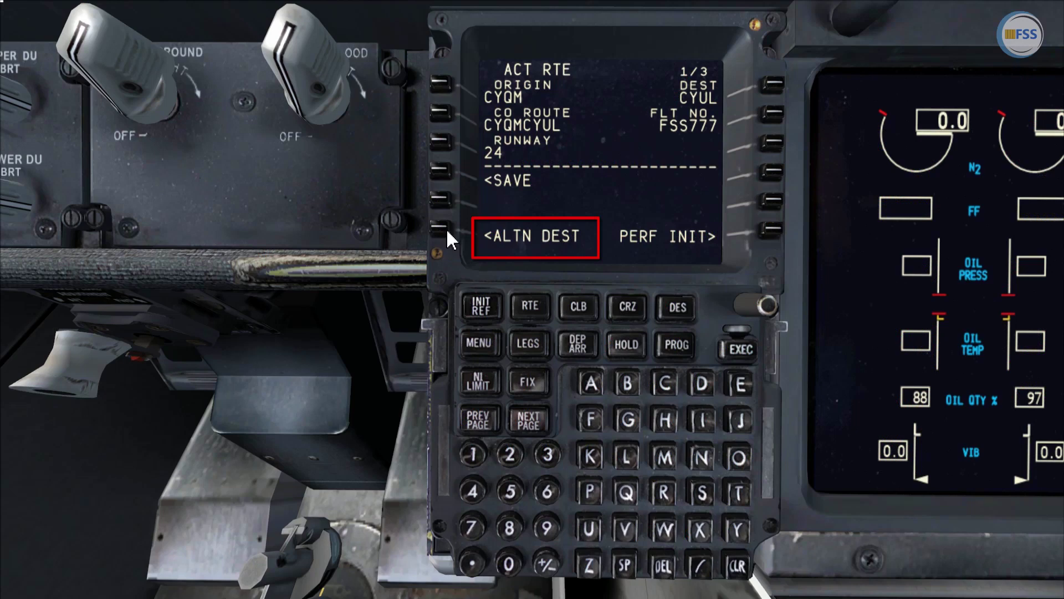
Step: Enter CYOW as the first alternate destination on the ALTN DEST page
{"action": "left_click", "coordinate": [447, 228]}
{"action": "type", "text": "C"}
{"action": "left_click", "coordinate": [741, 538]}
{"action": "left_click", "coordinate": [744, 460]}
{"action": "left_click", "coordinate": [672, 531]}
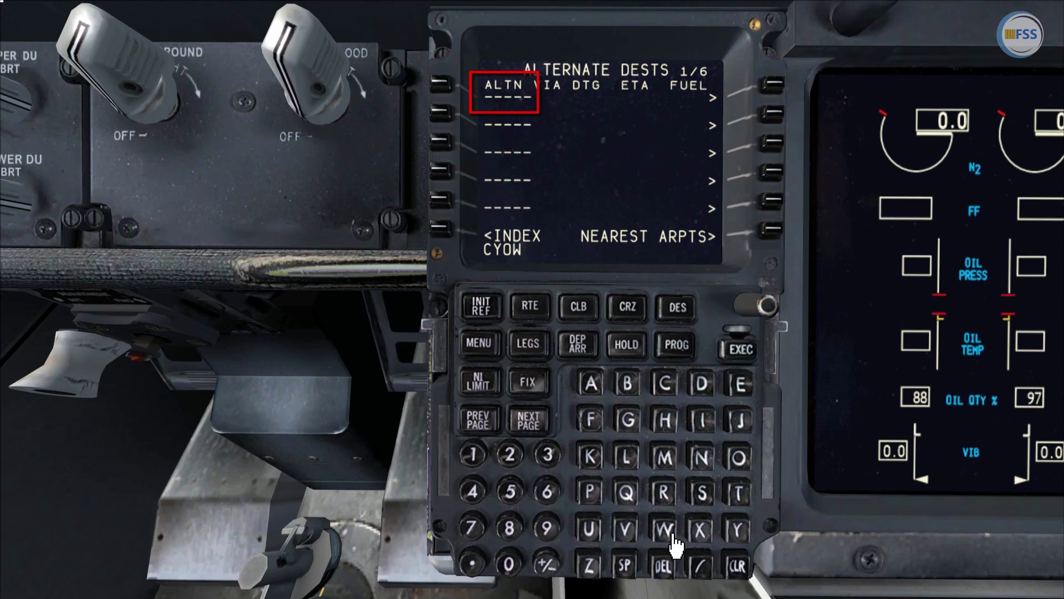
{"action": "left_click", "coordinate": [444, 82]}
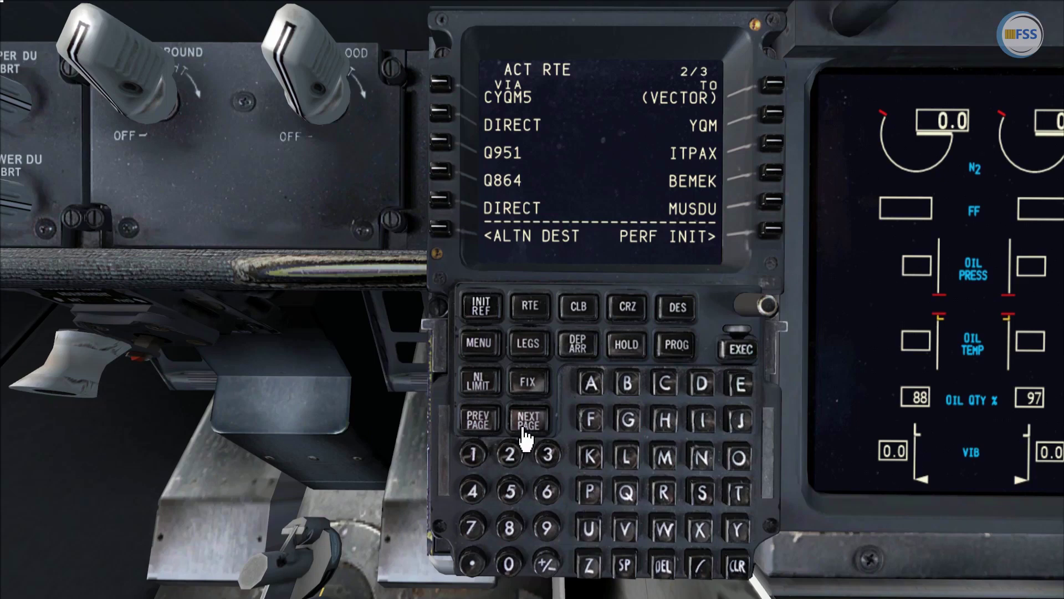
Step: Check route page 3/3, page back to ACT RTE 1/3 and select <SAVE
{"action": "left_click", "coordinate": [528, 421]}
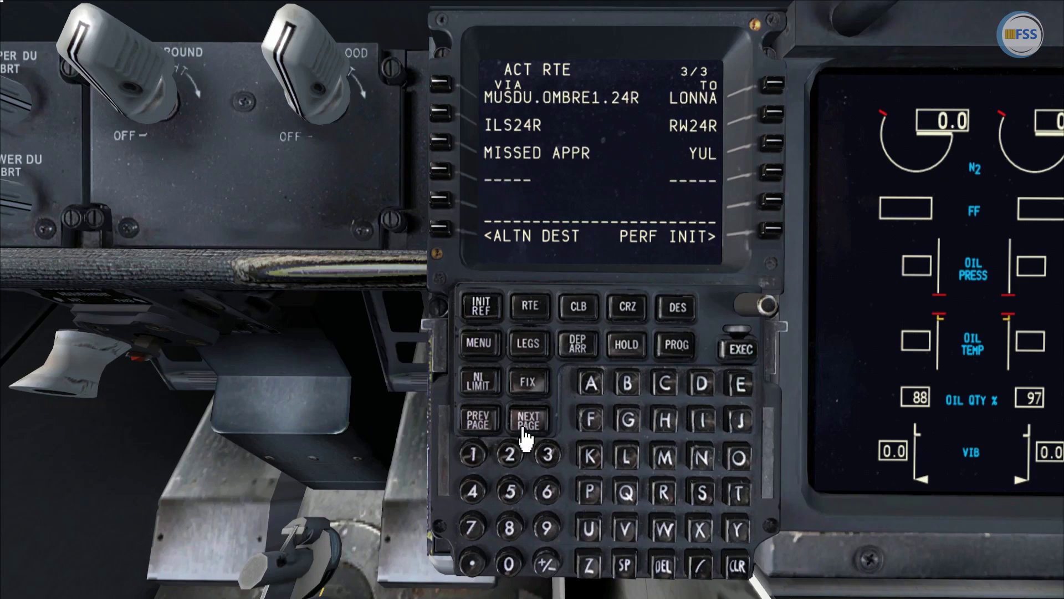
{"action": "left_click", "coordinate": [488, 431]}
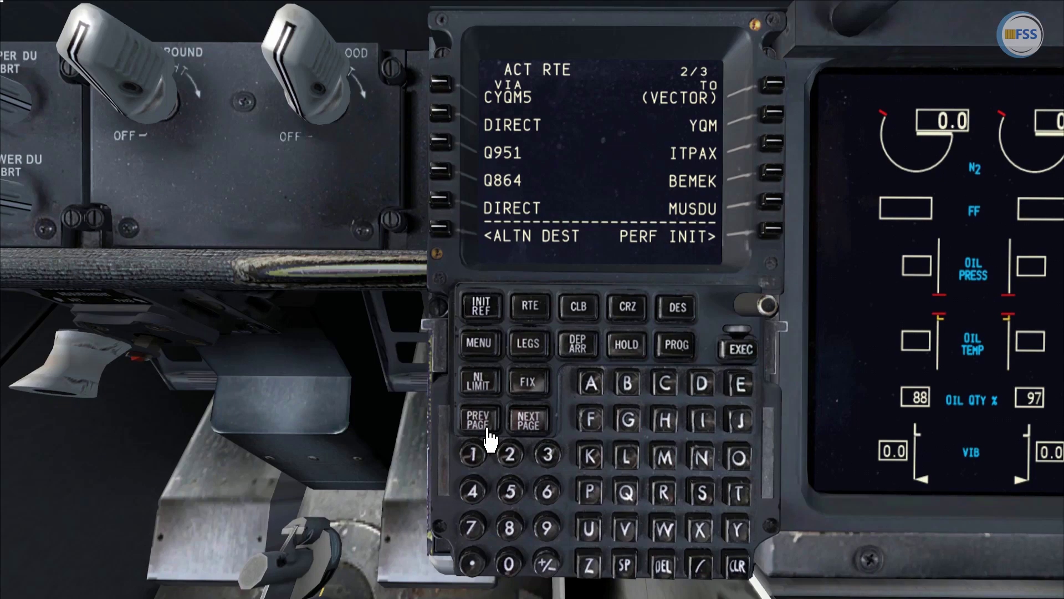
{"action": "left_click", "coordinate": [488, 429]}
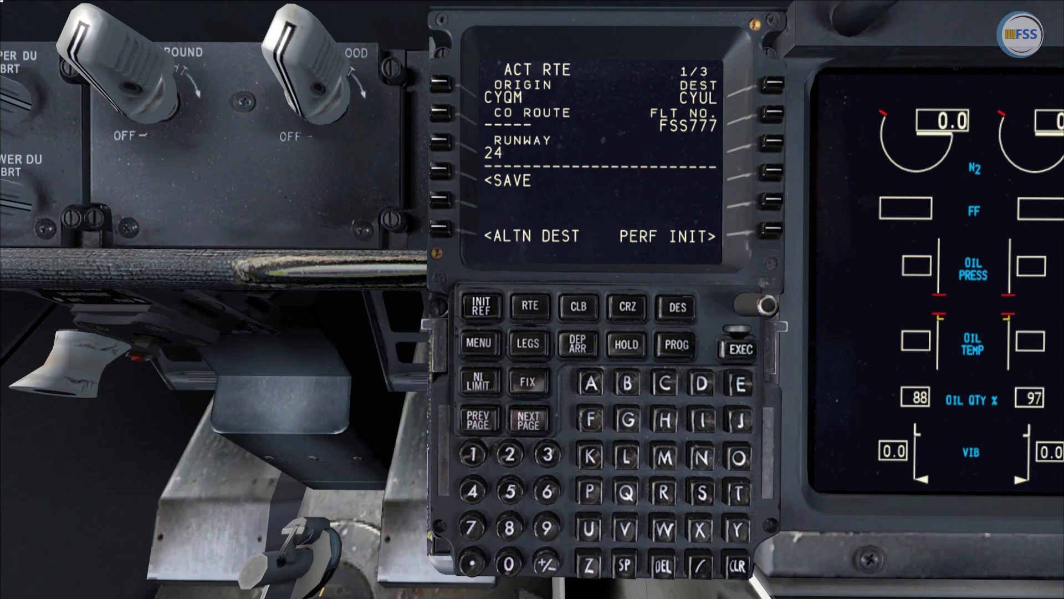
{"action": "left_click", "coordinate": [447, 178]}
Step: Confirm the company route save with EXEC, then return to RTE page 1/2
{"action": "left_click", "coordinate": [752, 351]}
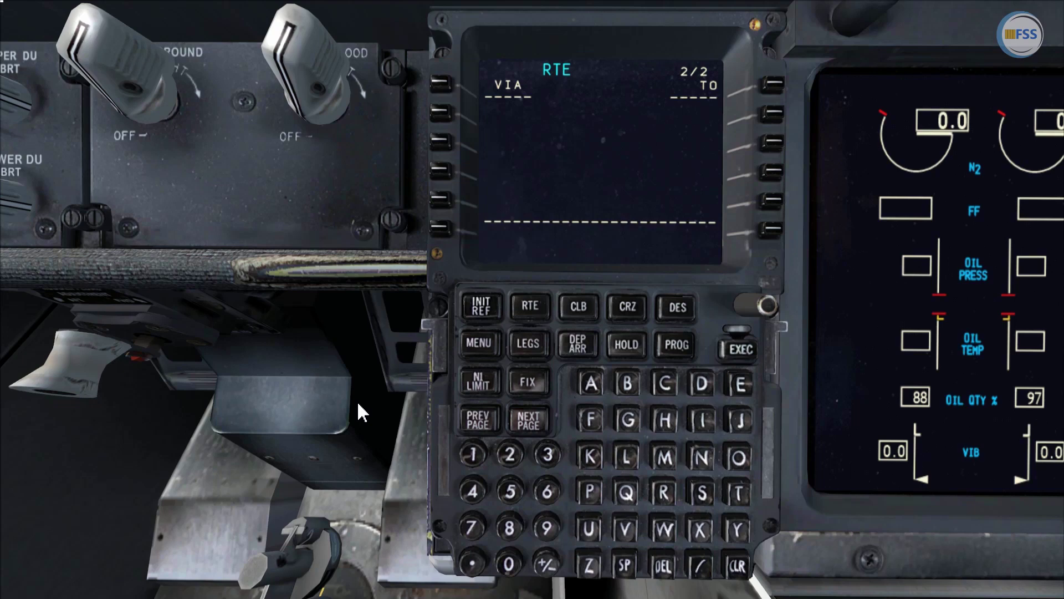
{"action": "left_click", "coordinate": [480, 426]}
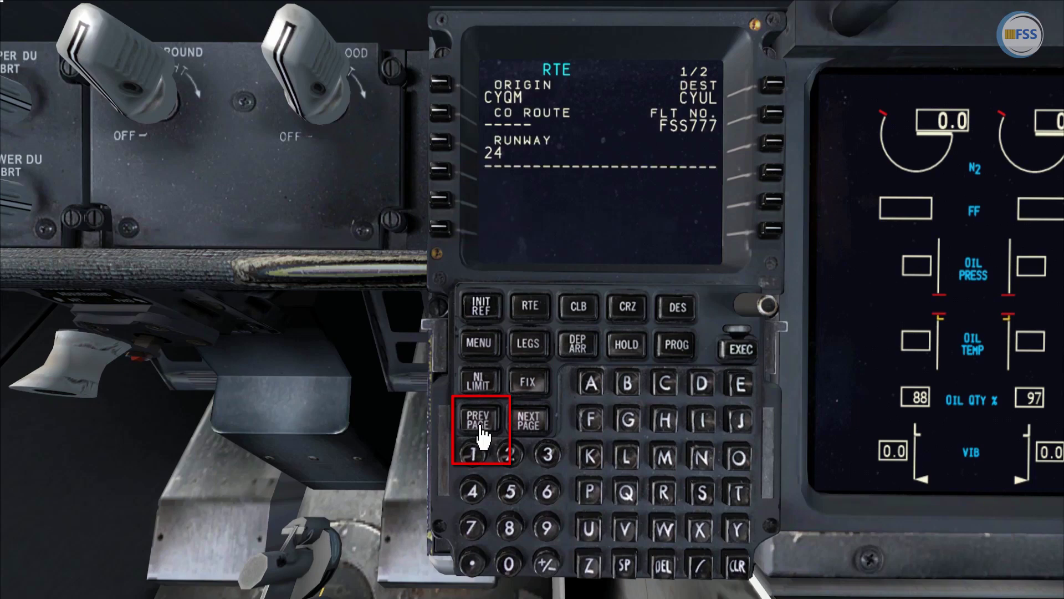
Step: Enter CYQMCYUL001 as the CO ROUTE and view the RTE 2/3 legs from CYQM5 to MUSDU
{"action": "type", "text": "C"}
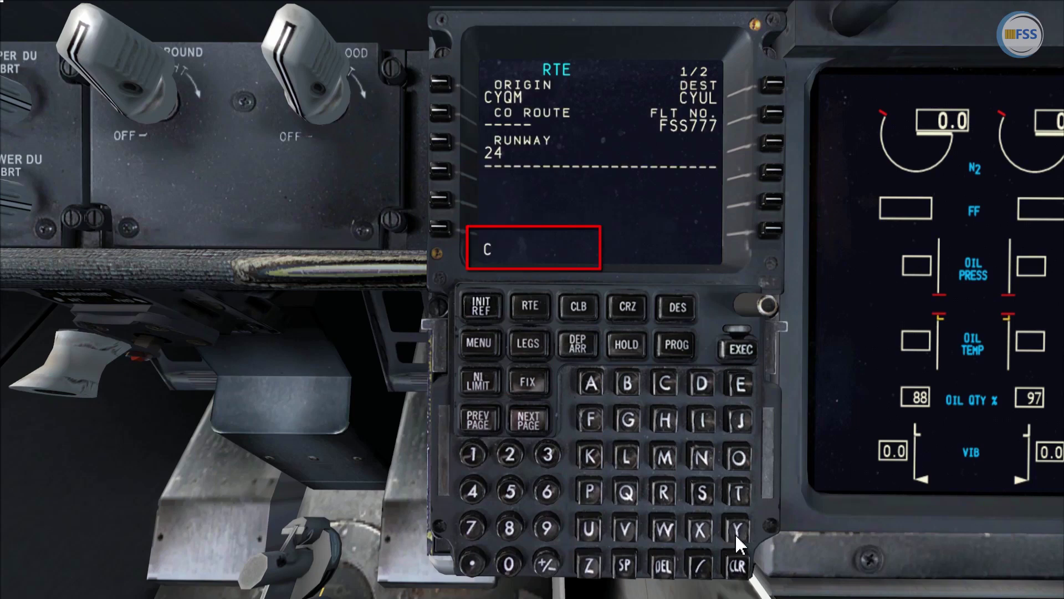
{"action": "left_click", "coordinate": [736, 531]}
{"action": "type", "text": "QMCYU"}
{"action": "left_click", "coordinate": [628, 462]}
{"action": "left_click", "coordinate": [508, 567]}
{"action": "left_click", "coordinate": [508, 567]}
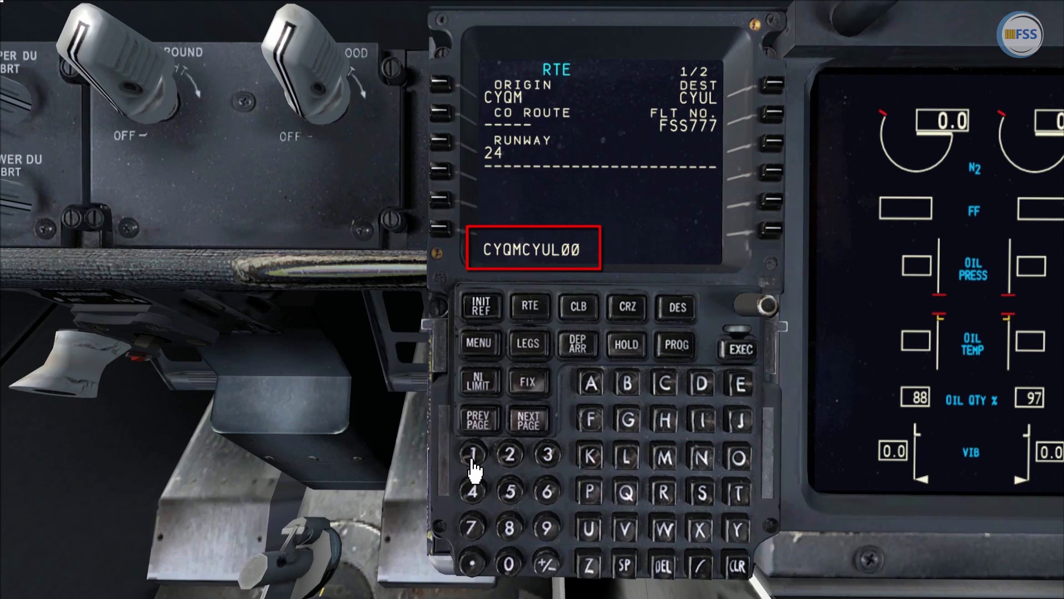
{"action": "left_click", "coordinate": [472, 454]}
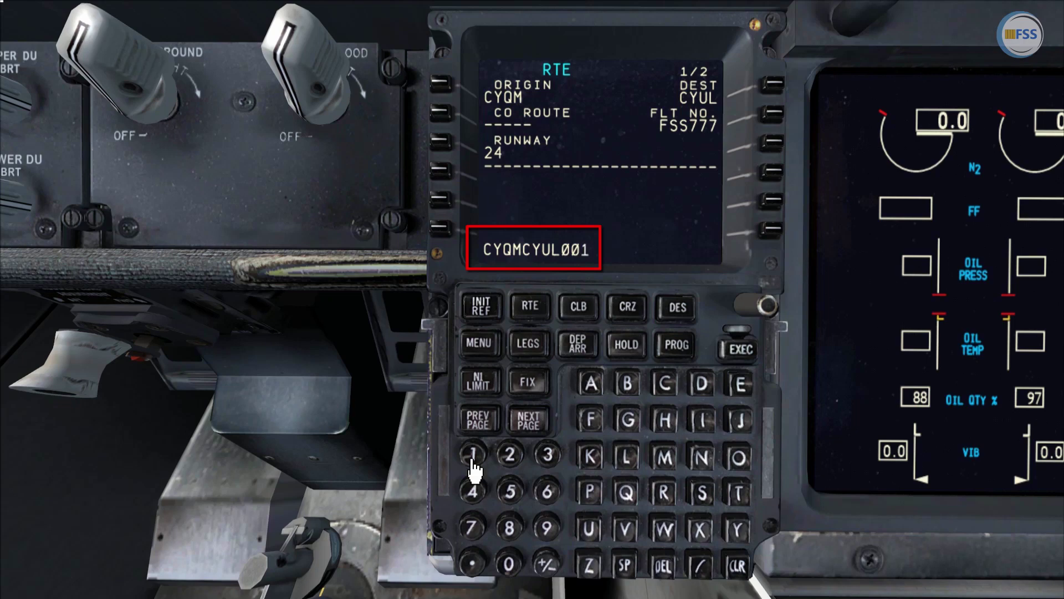
{"action": "left_click", "coordinate": [449, 118]}
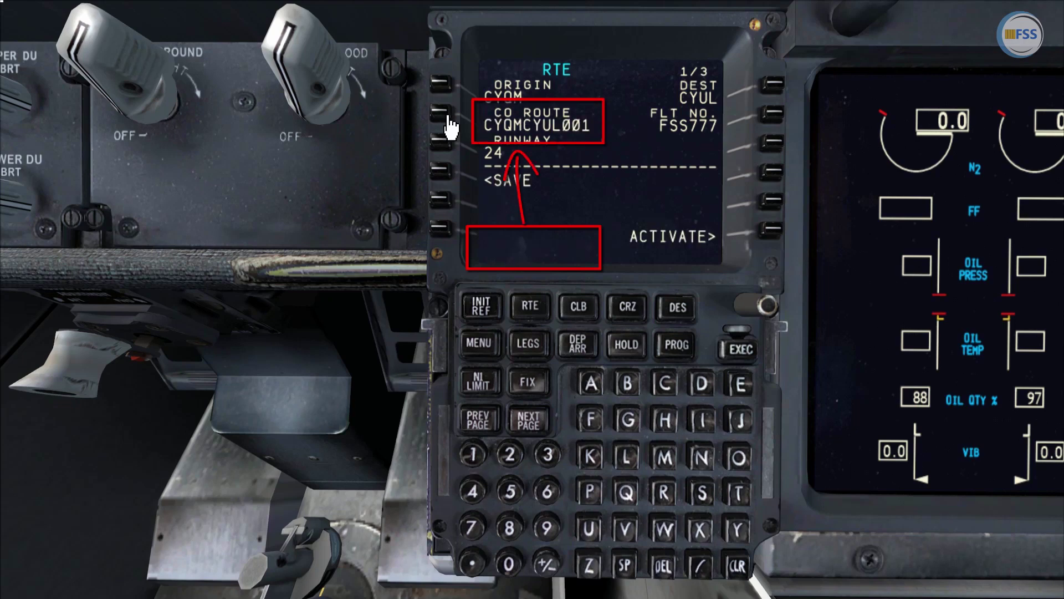
{"action": "left_click", "coordinate": [529, 422]}
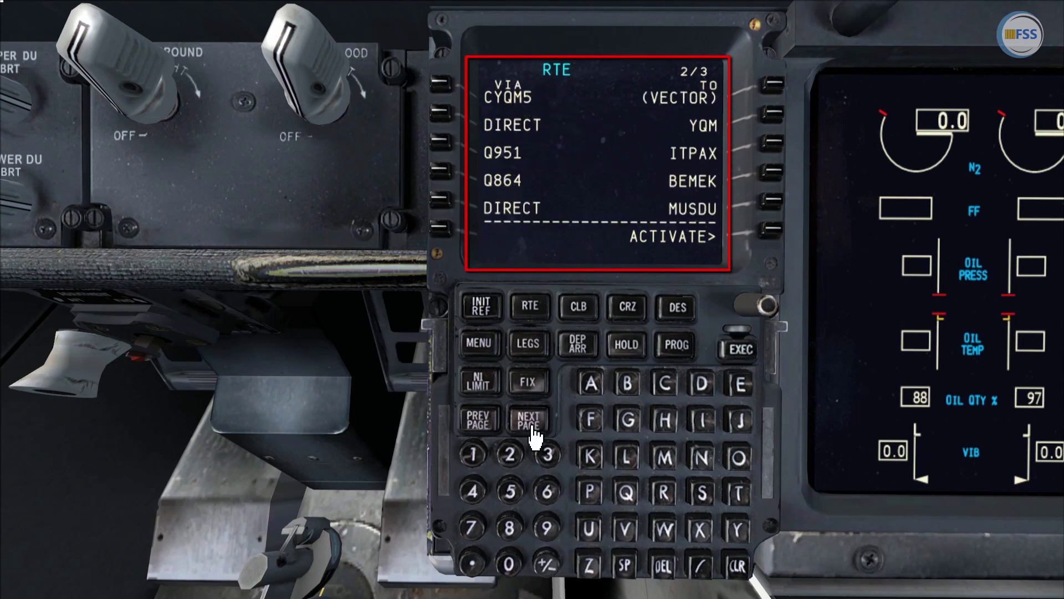
Step: Review the route pages through the ILS 24R approach, then activate it from page 1/3
{"action": "left_click", "coordinate": [530, 422]}
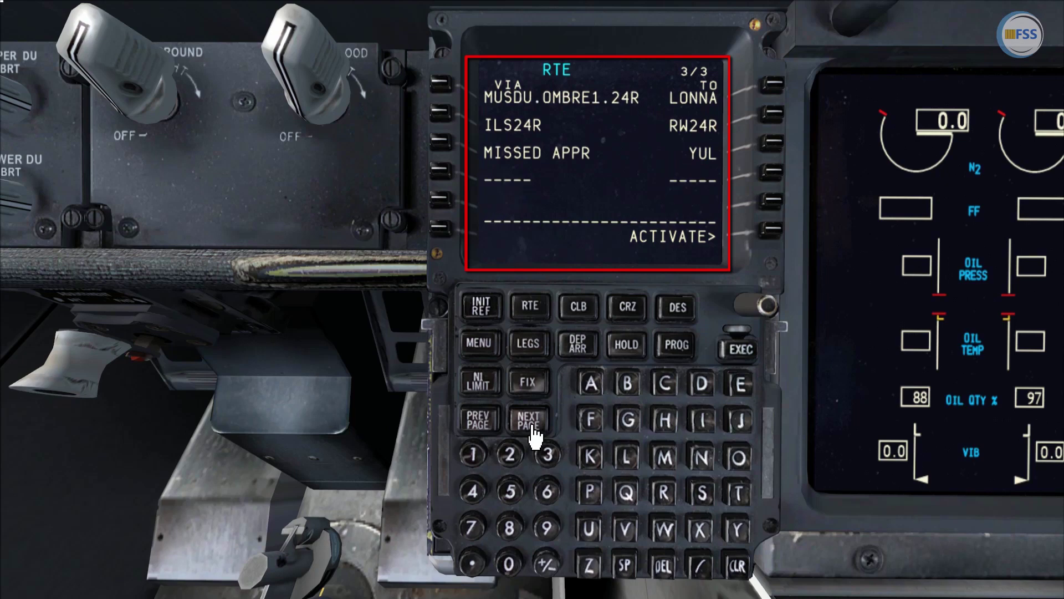
{"action": "left_click", "coordinate": [484, 425]}
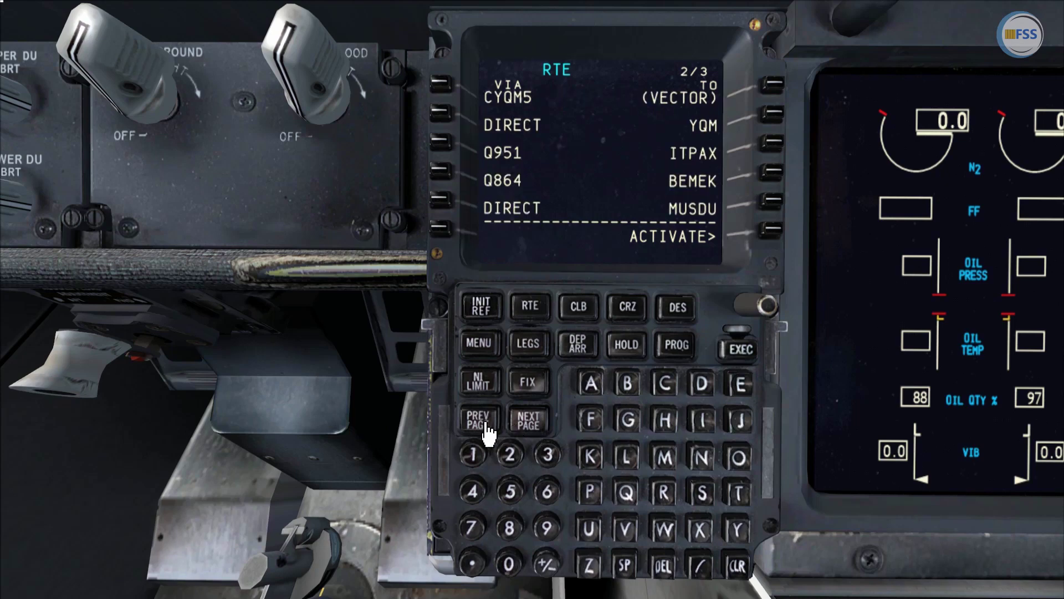
{"action": "left_click", "coordinate": [487, 431]}
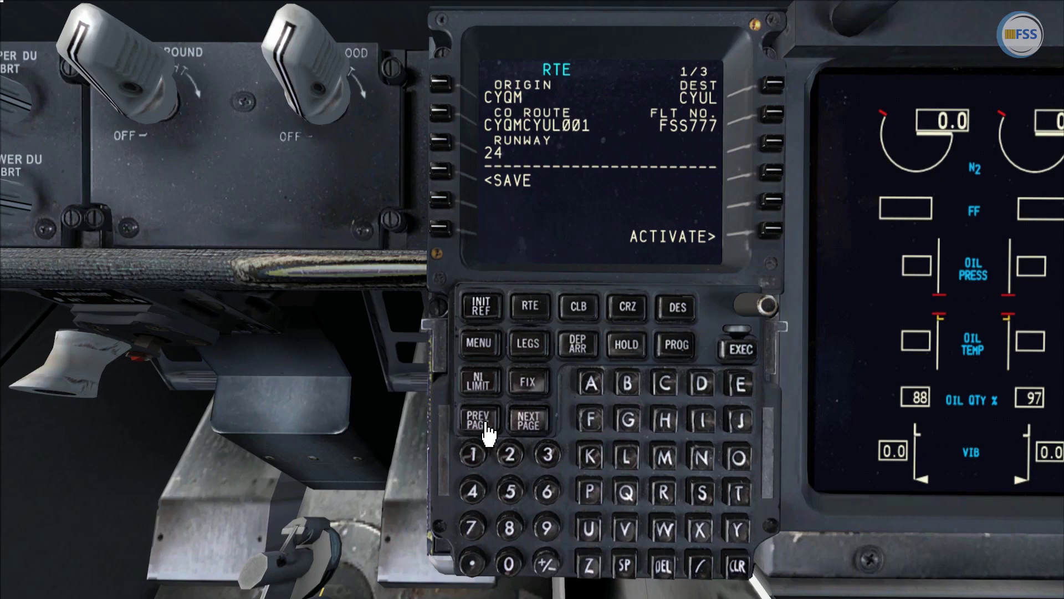
{"action": "left_click", "coordinate": [774, 232]}
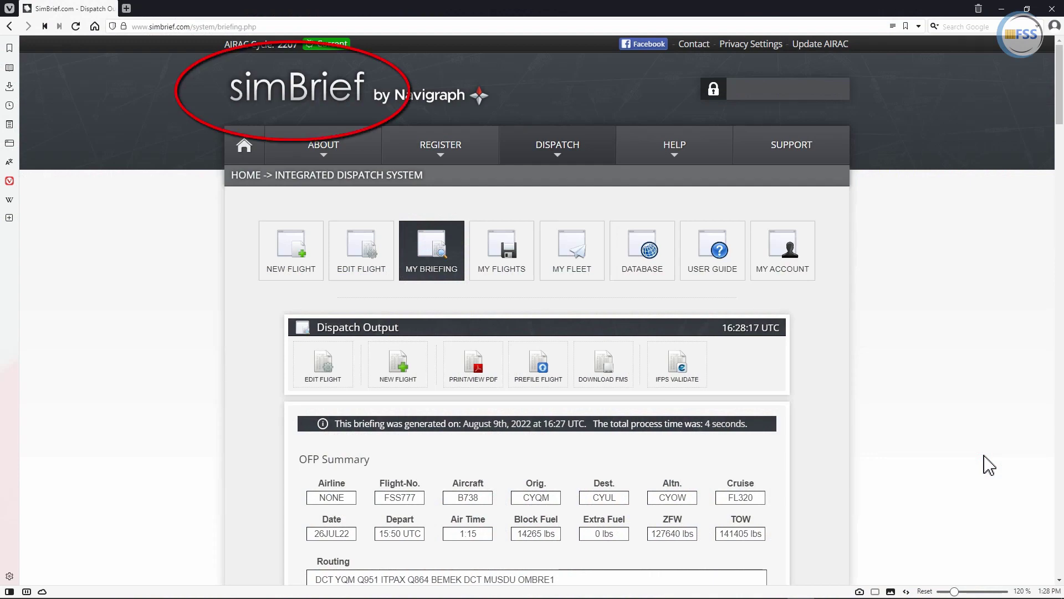
Step: Scroll the simBrief briefing and choose DOWNLOAD FMS in the Dispatch Output panel
{"action": "scroll", "coordinate": [990, 464], "scroll_direction": "down", "scroll_amount": 1}
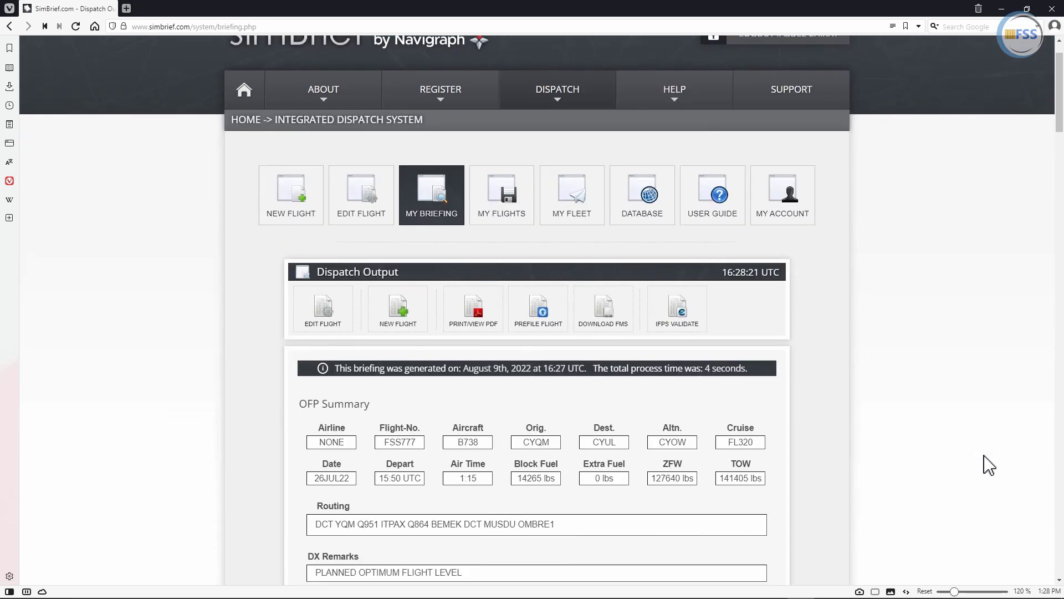
{"action": "scroll", "coordinate": [990, 464], "scroll_direction": "down", "scroll_amount": 2}
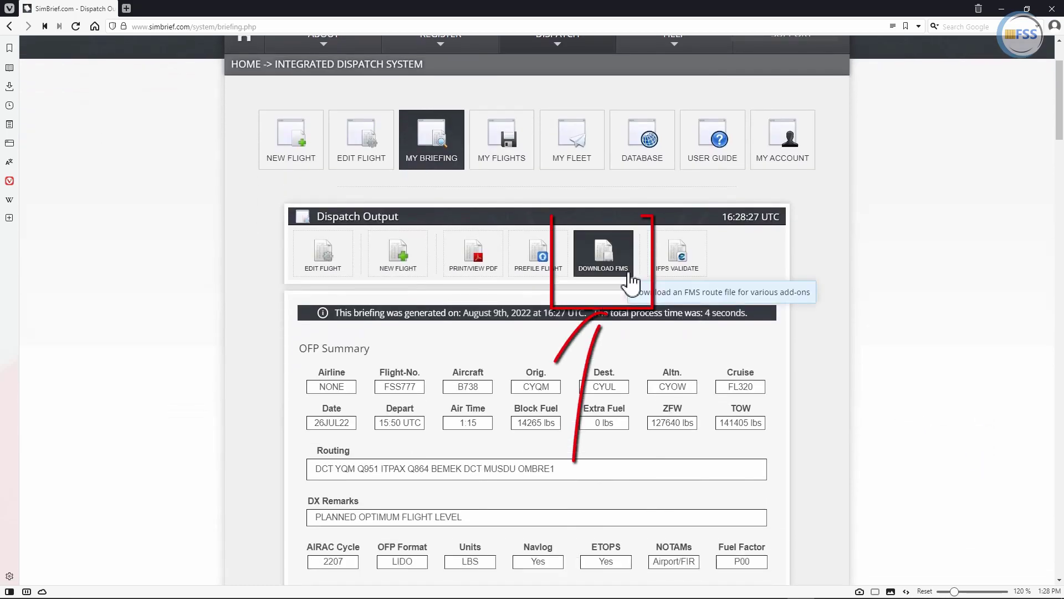
{"action": "left_click", "coordinate": [631, 280]}
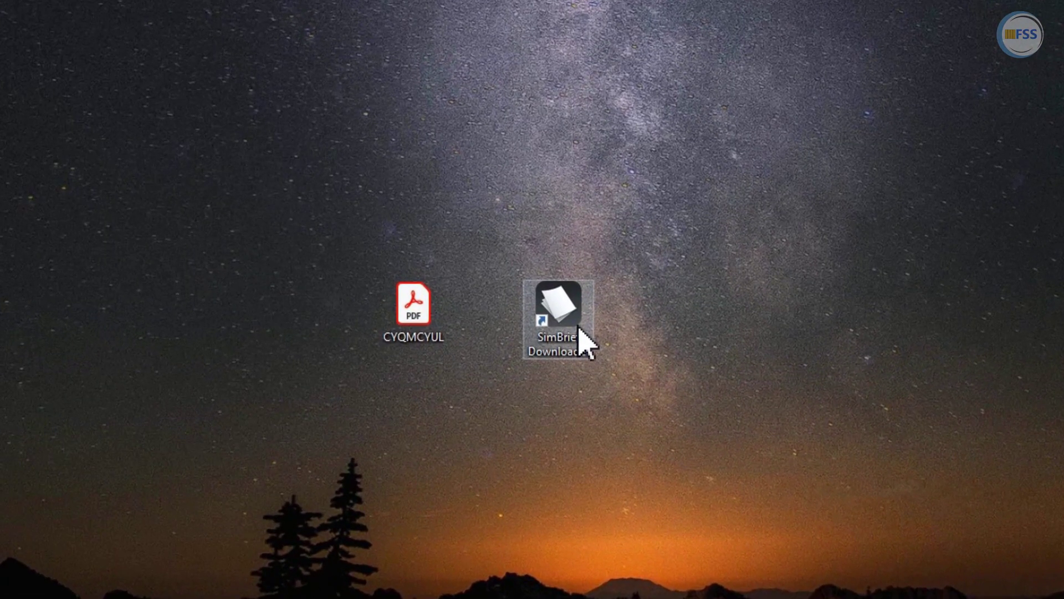
Step: Drag the SimBrief Downloader icon next to the CYQMCYUL PDF and launch it
{"action": "mouse_move", "coordinate": [580, 335]}
{"action": "left_mouse_down"}
{"action": "mouse_move", "coordinate": [671, 408]}
{"action": "mouse_move", "coordinate": [552, 357]}
{"action": "mouse_move", "coordinate": [576, 331]}
{"action": "mouse_move", "coordinate": [631, 434]}
{"action": "mouse_move", "coordinate": [509, 535]}
{"action": "mouse_move", "coordinate": [490, 598]}
{"action": "mouse_move", "coordinate": [513, 598]}
{"action": "mouse_move", "coordinate": [606, 426]}
{"action": "mouse_move", "coordinate": [585, 328]}
{"action": "left_mouse_up"}
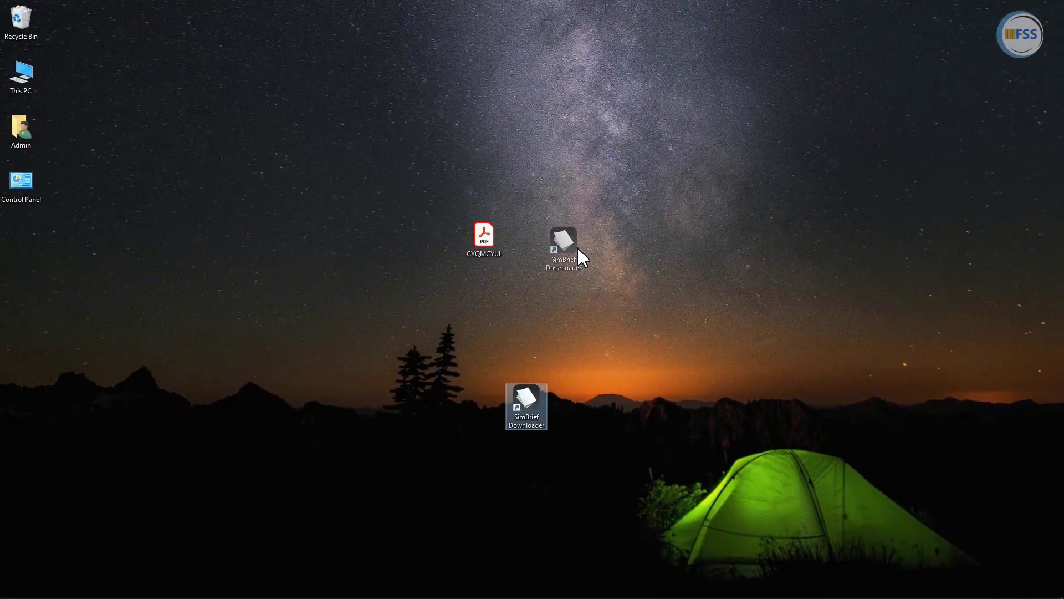
{"action": "left_click_drag", "start_coordinate": [577, 248], "coordinate": [577, 248]}
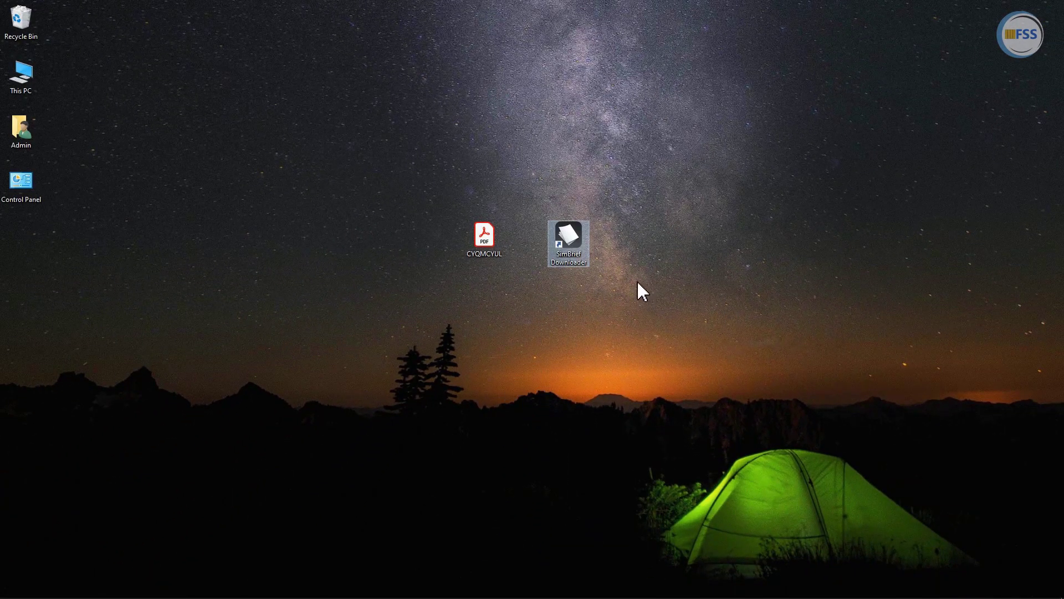
{"action": "double_click", "coordinate": [578, 244]}
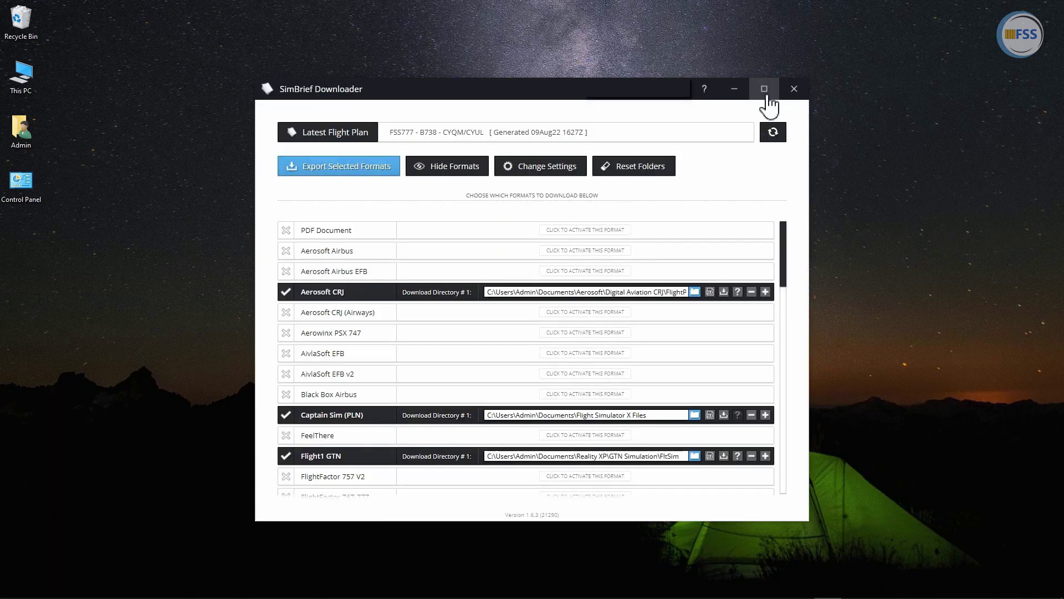
Step: Maximize SimBrief Downloader, export only the NGX file CYQMCYUL.rte and dismiss the confirmation
{"action": "left_click", "coordinate": [767, 96]}
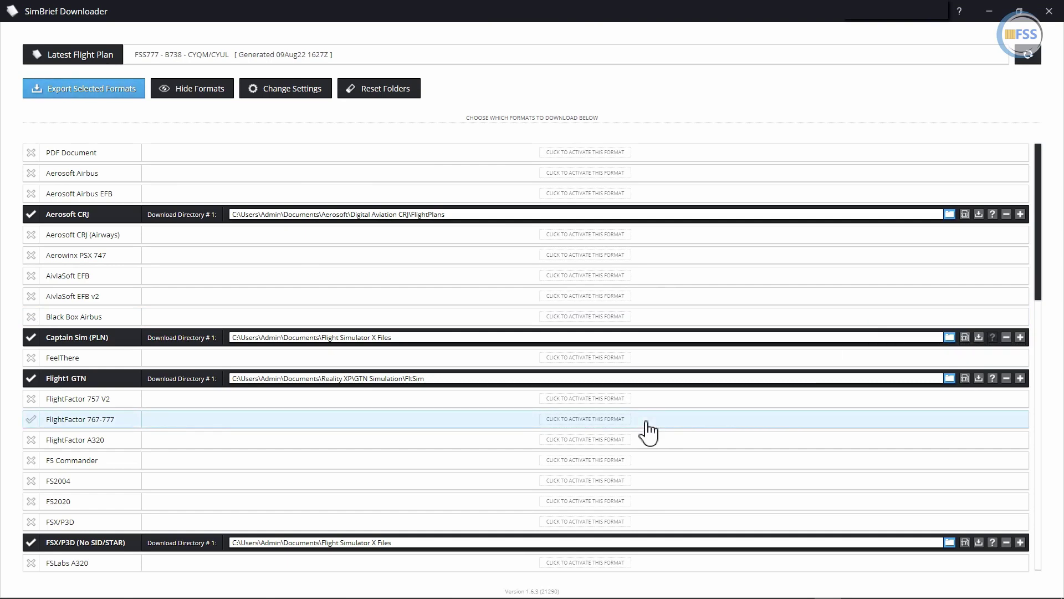
{"action": "scroll", "coordinate": [784, 499], "scroll_direction": "down", "scroll_amount": 10}
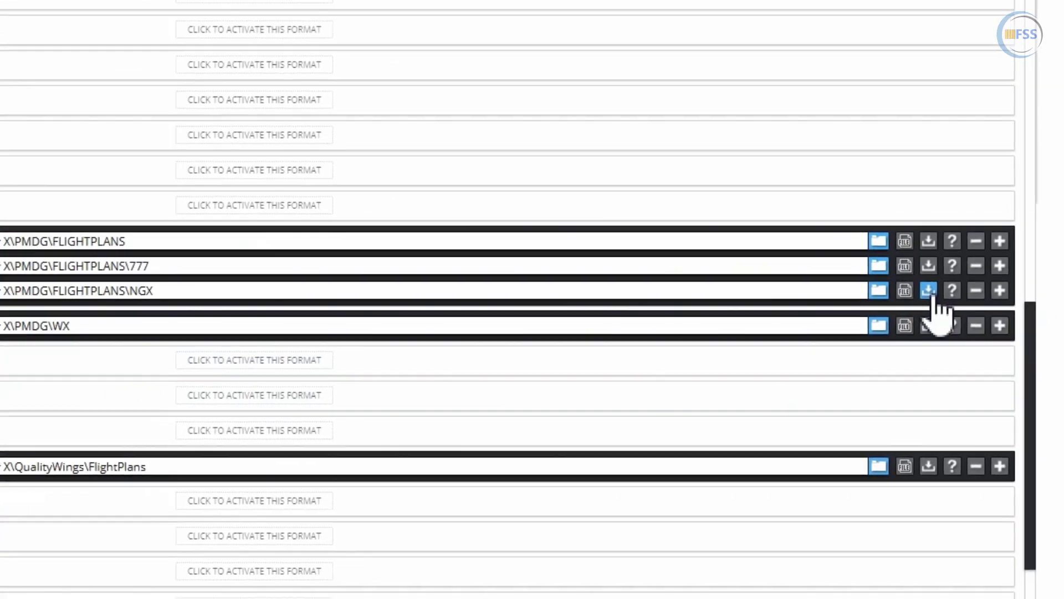
{"action": "left_click", "coordinate": [913, 273]}
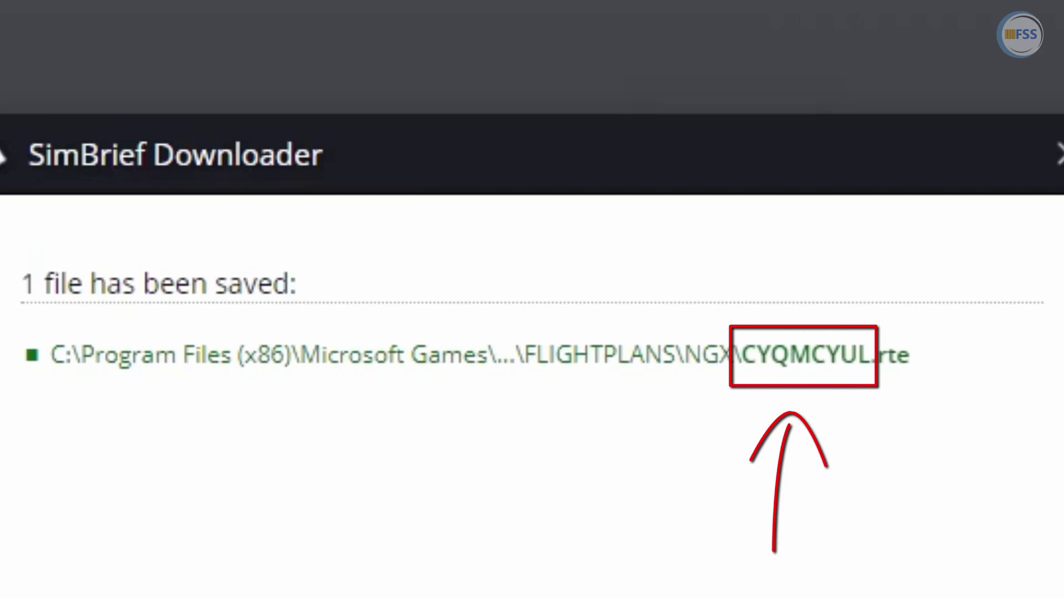
{"action": "left_click", "coordinate": [532, 574]}
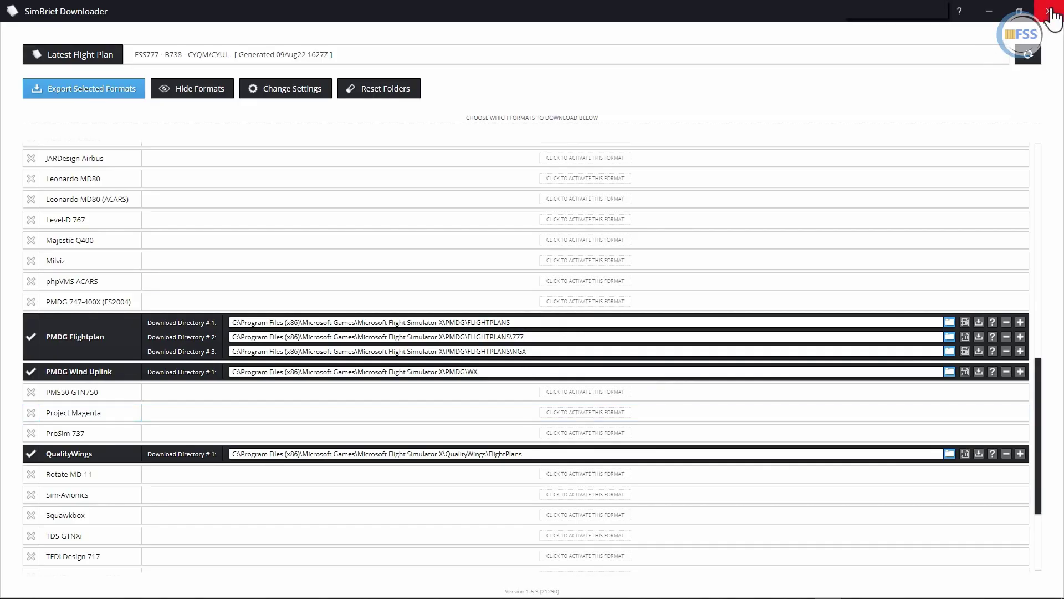
Step: Close the SimBrief Downloader window to return to the desktop
{"action": "left_click", "coordinate": [1051, 12]}
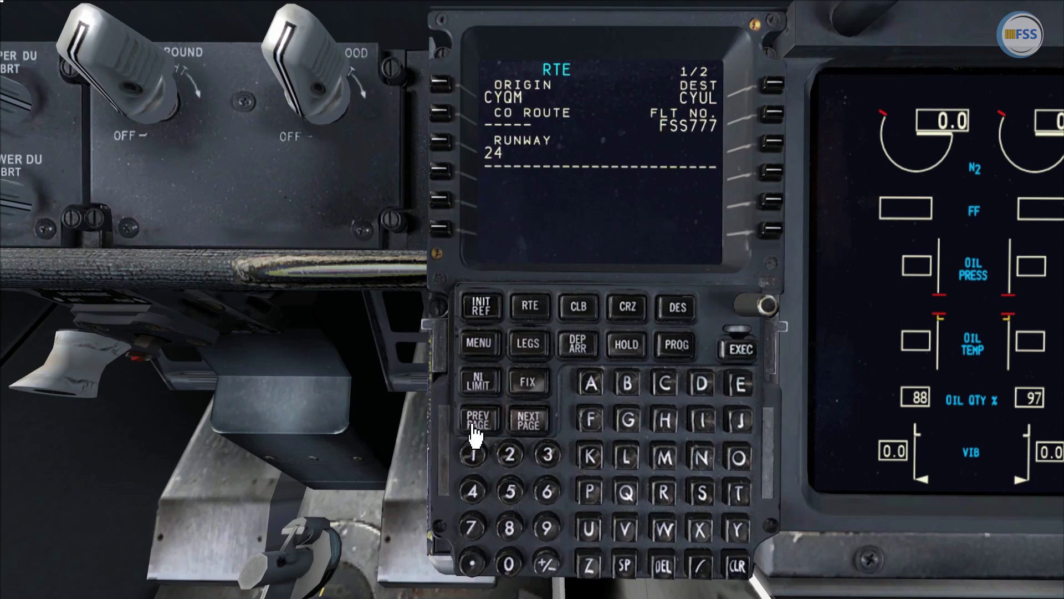
Step: Enter CYQMCYUL on the CDU and load it as the CO ROUTE at LSK 2L
{"action": "left_click", "coordinate": [664, 382]}
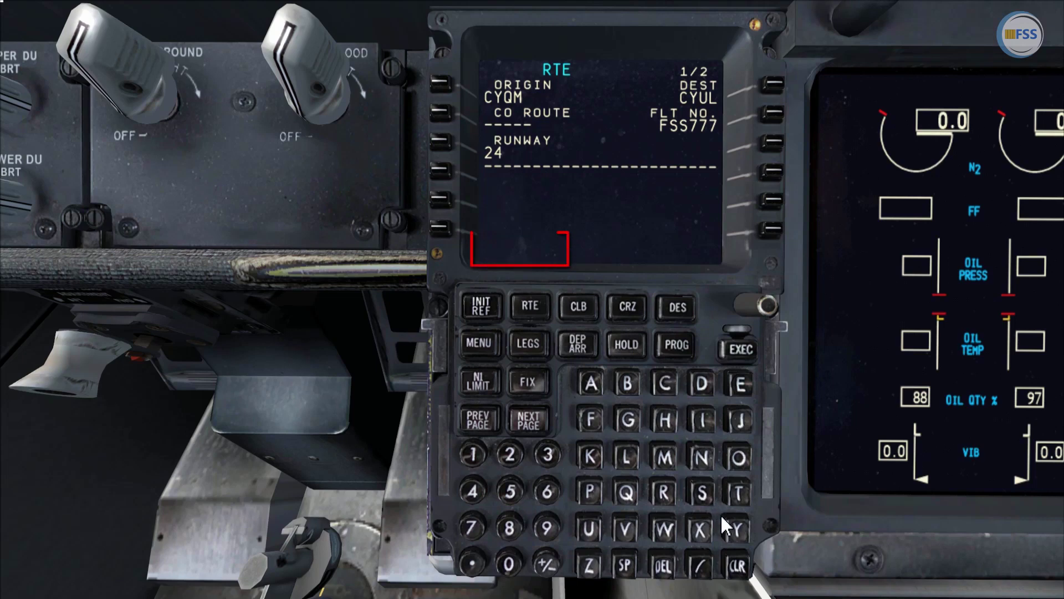
{"action": "type", "text": "YQM"}
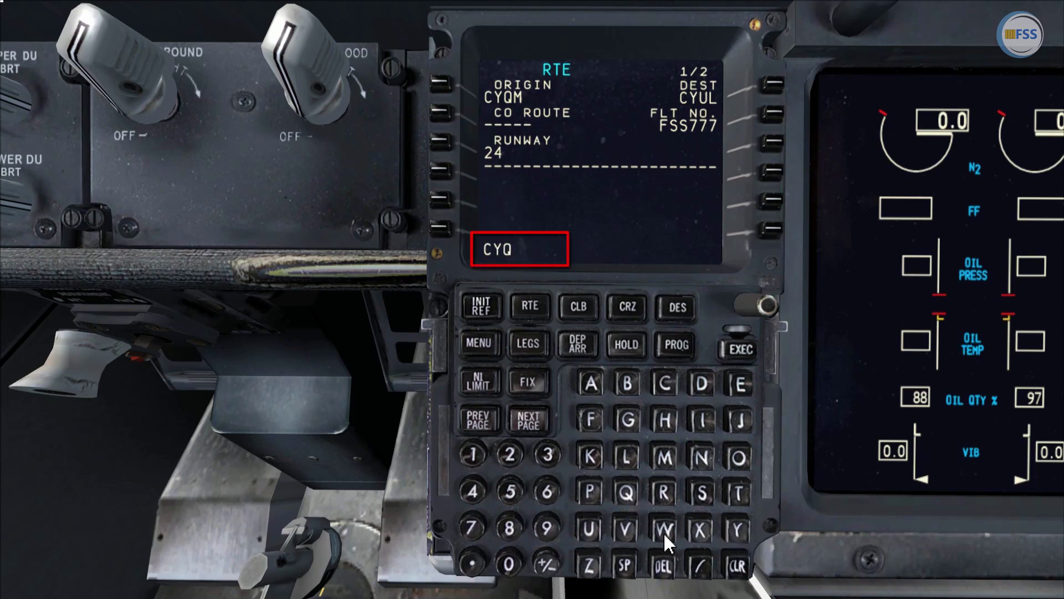
{"action": "left_click", "coordinate": [665, 383]}
{"action": "type", "text": "YUL"}
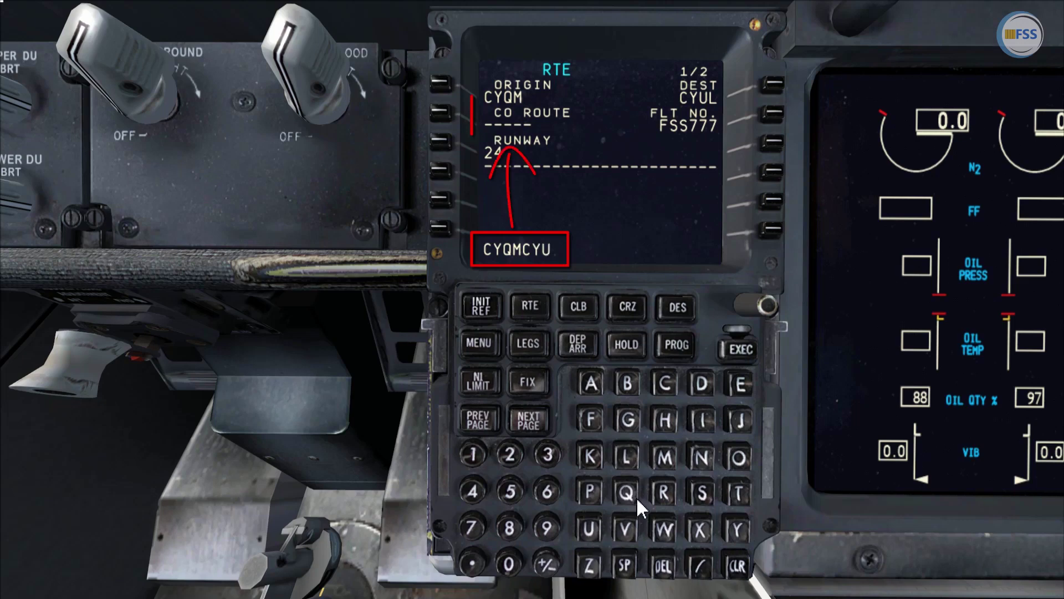
{"action": "left_click", "coordinate": [444, 118]}
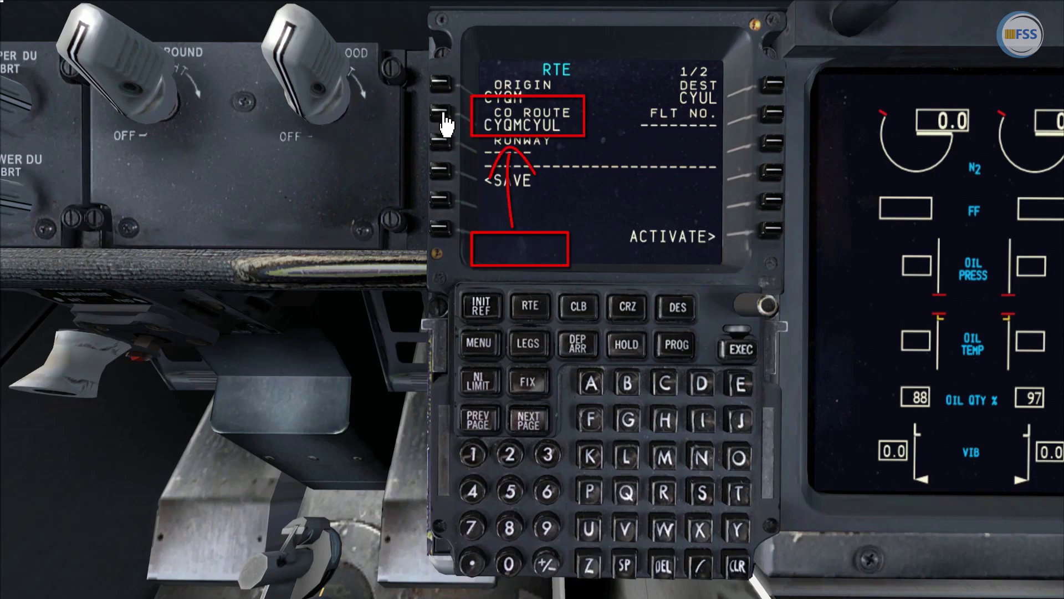
Step: Page through the route to confirm the loaded legs from YQM to MUSDU
{"action": "left_click", "coordinate": [528, 427]}
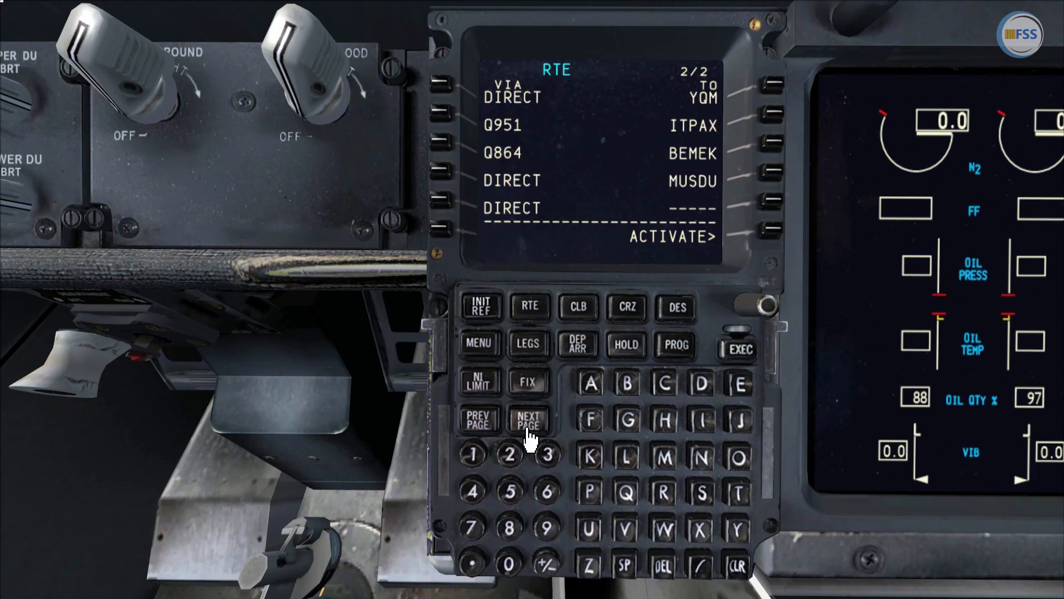
{"action": "left_click", "coordinate": [528, 430]}
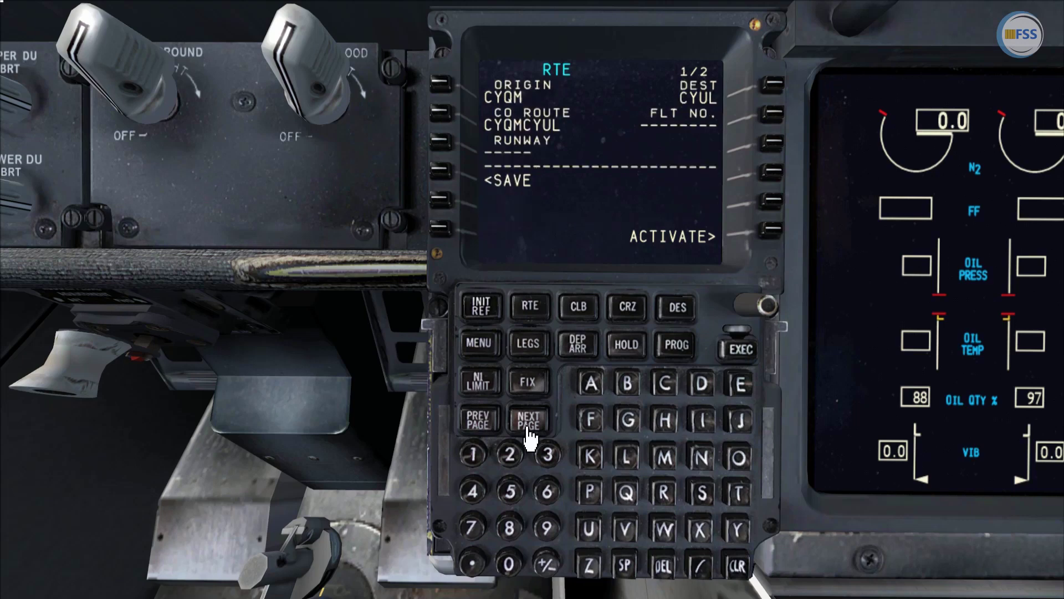
{"action": "left_click", "coordinate": [484, 433]}
{"action": "left_click", "coordinate": [484, 432]}
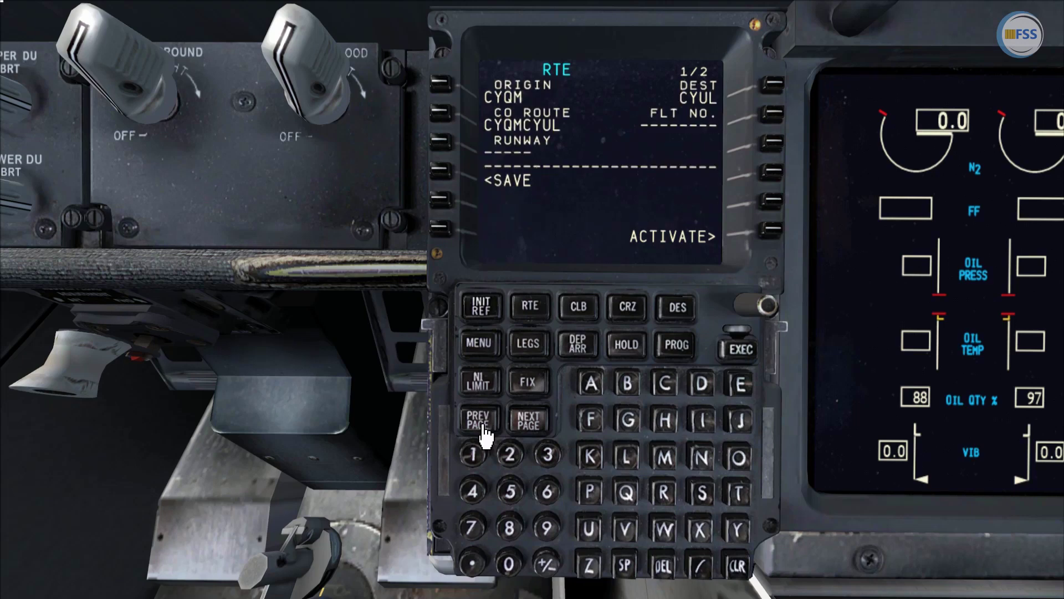